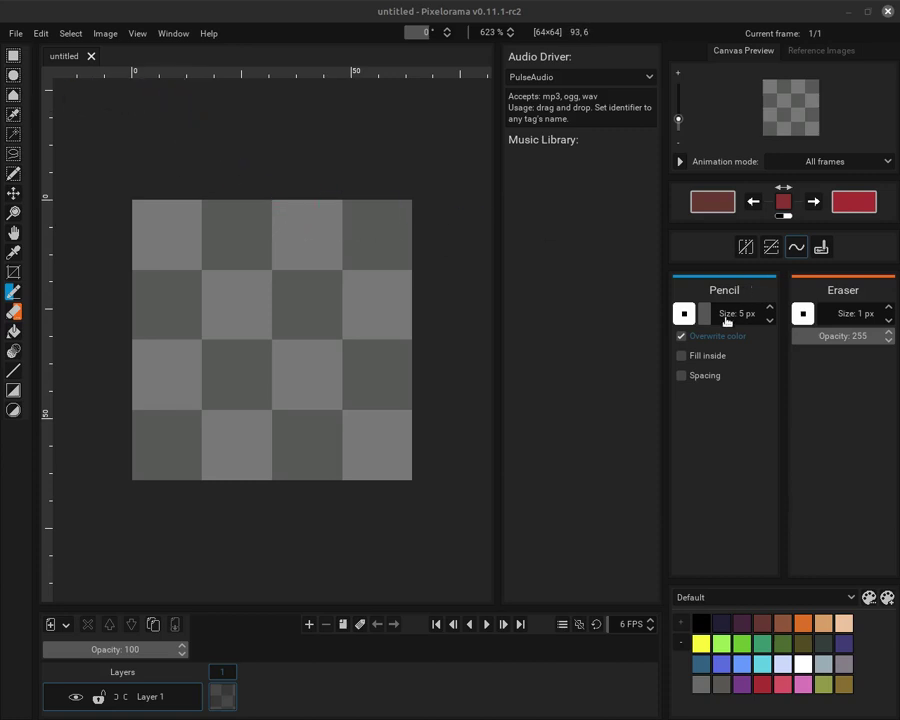
Step: Set the Pixelorama pencil size to 1 px and open the recent project Box.pxo
{"action": "left_click_drag", "start_coordinate": [727, 313], "coordinate": [612, 279]}
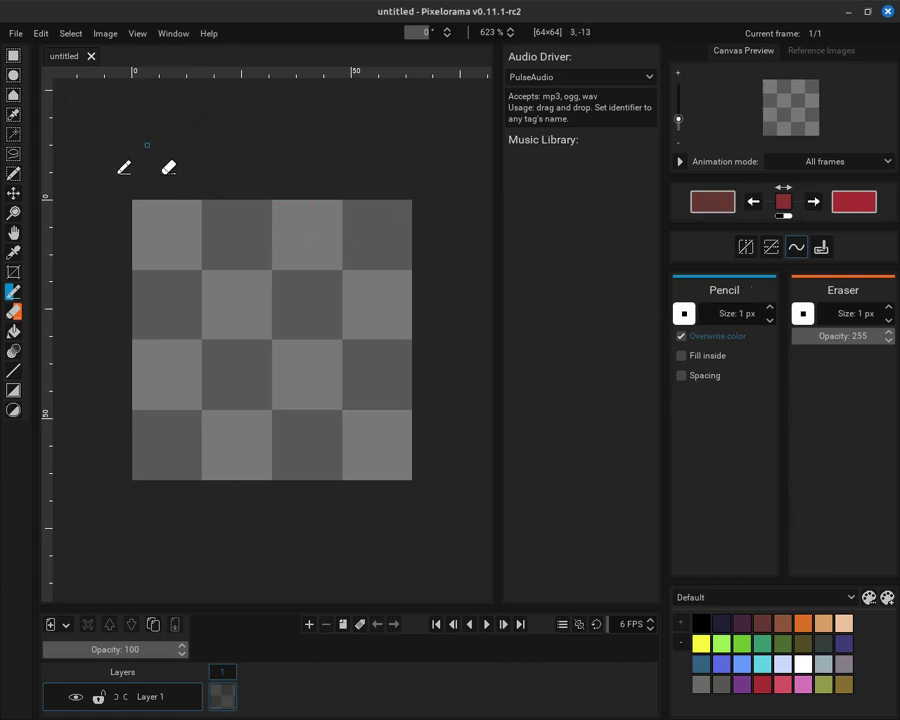
{"action": "left_click", "coordinate": [16, 34]}
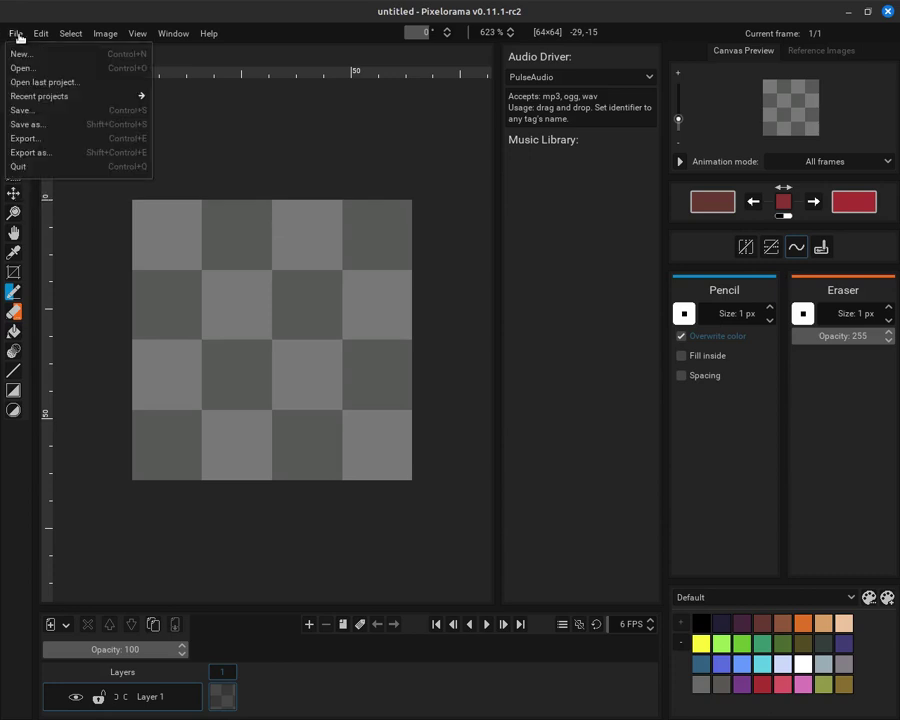
{"action": "left_click", "coordinate": [40, 82]}
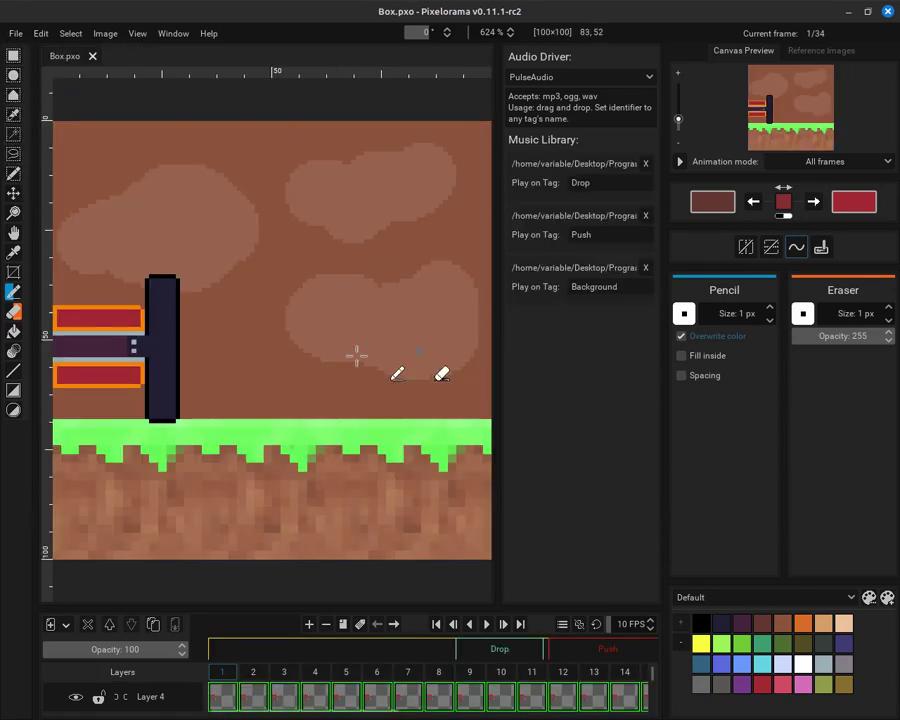
Step: Zoom the canvas and enlarge the timeline so all five layers are visible
{"action": "scroll", "coordinate": [331, 337], "scroll_direction": "down", "scroll_amount": 2}
{"action": "scroll", "coordinate": [335, 337], "scroll_direction": "down", "scroll_amount": 2}
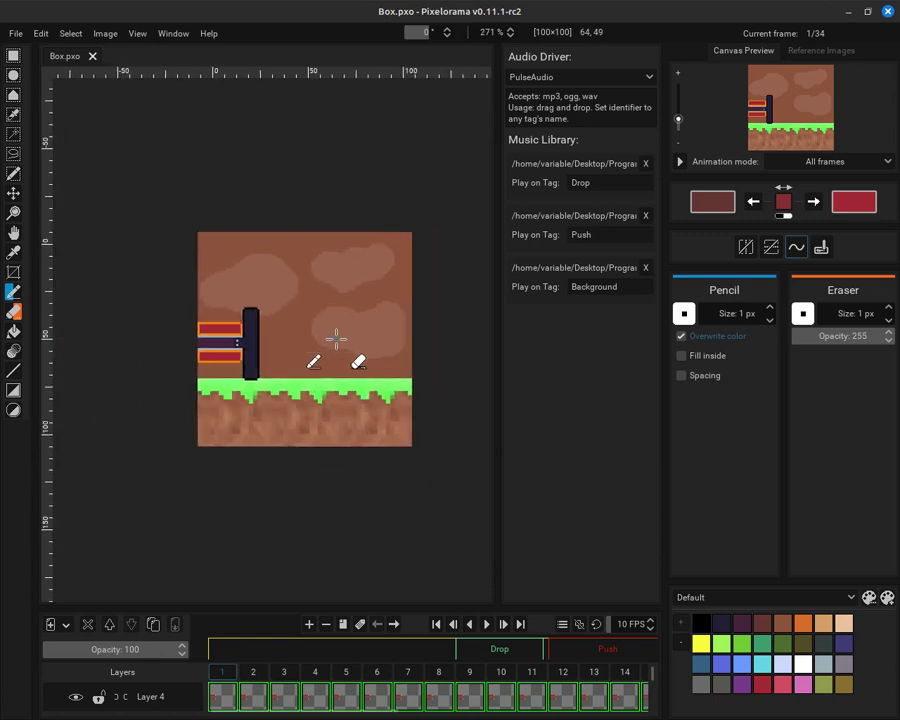
{"action": "scroll", "coordinate": [336, 339], "scroll_direction": "up", "scroll_amount": 2}
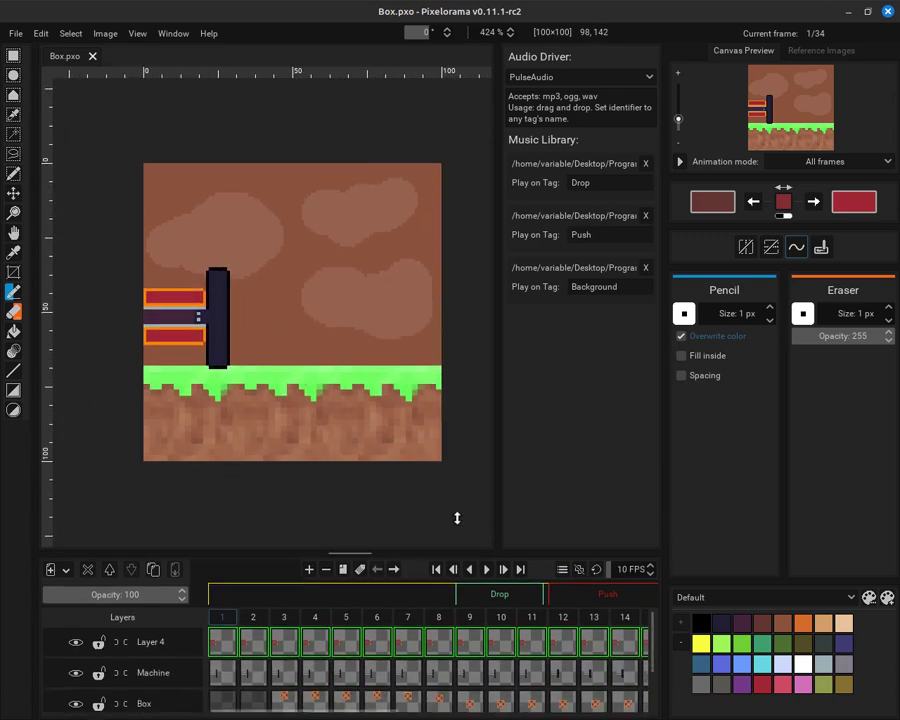
{"action": "left_click_drag", "start_coordinate": [455, 605], "coordinate": [452, 540]}
{"action": "mouse_move", "coordinate": [350, 713]}
{"action": "left_mouse_down"}
{"action": "mouse_move", "coordinate": [604, 713]}
{"action": "mouse_move", "coordinate": [349, 713]}
{"action": "left_mouse_up"}
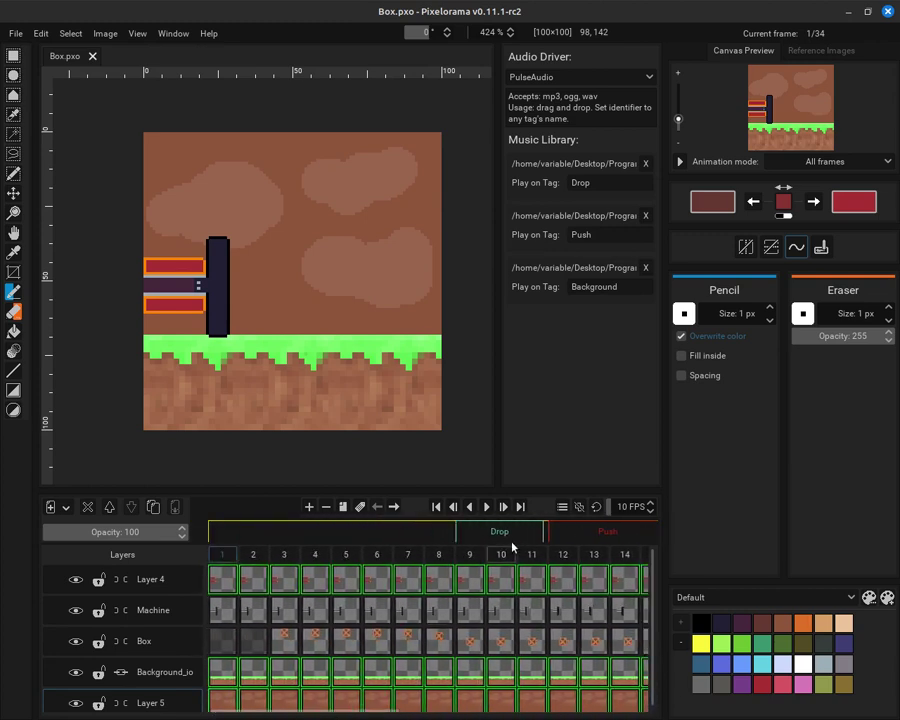
Step: Review the frame tags: Background 1–34, Drop 9–11 and 26–28, Push 12–15 and 29–32
{"action": "left_click", "coordinate": [359, 507]}
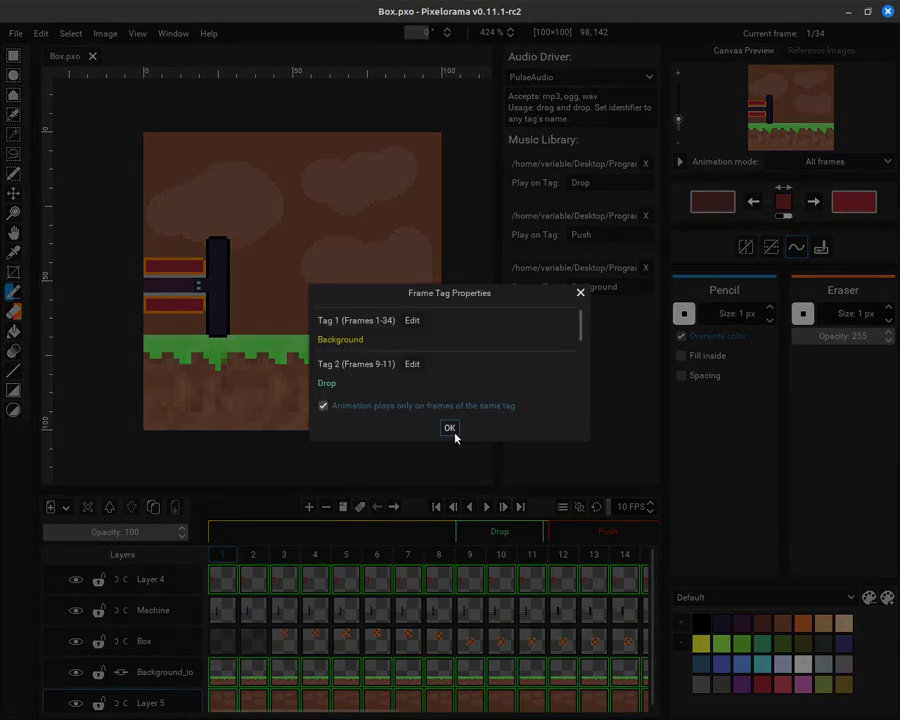
{"action": "mouse_move", "coordinate": [466, 440]}
{"action": "left_mouse_down"}
{"action": "mouse_move", "coordinate": [476, 660]}
{"action": "mouse_move", "coordinate": [485, 595]}
{"action": "left_mouse_up"}
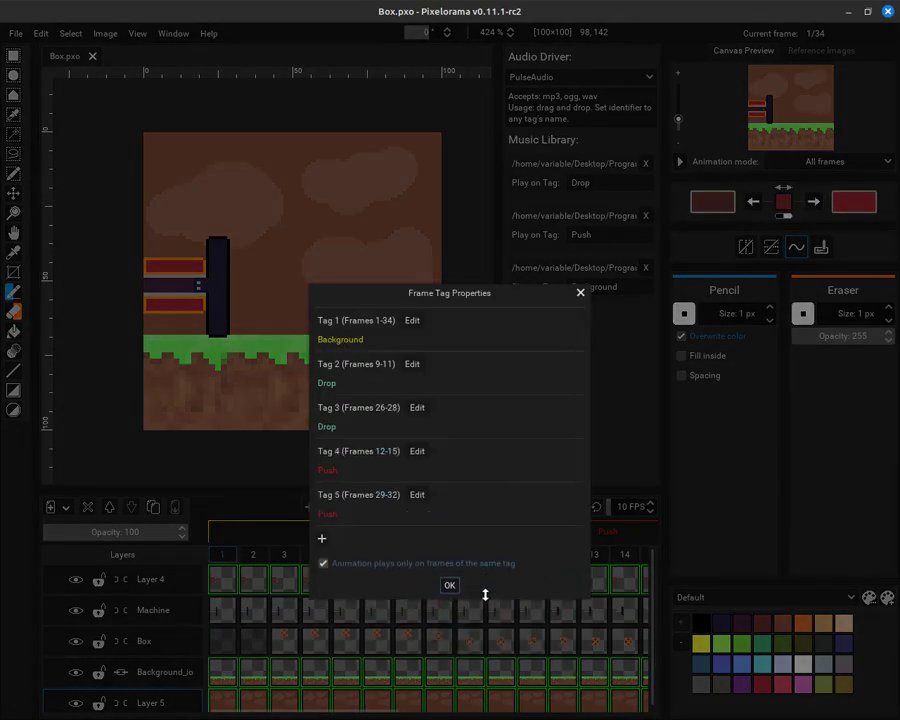
{"action": "left_click", "coordinate": [580, 294]}
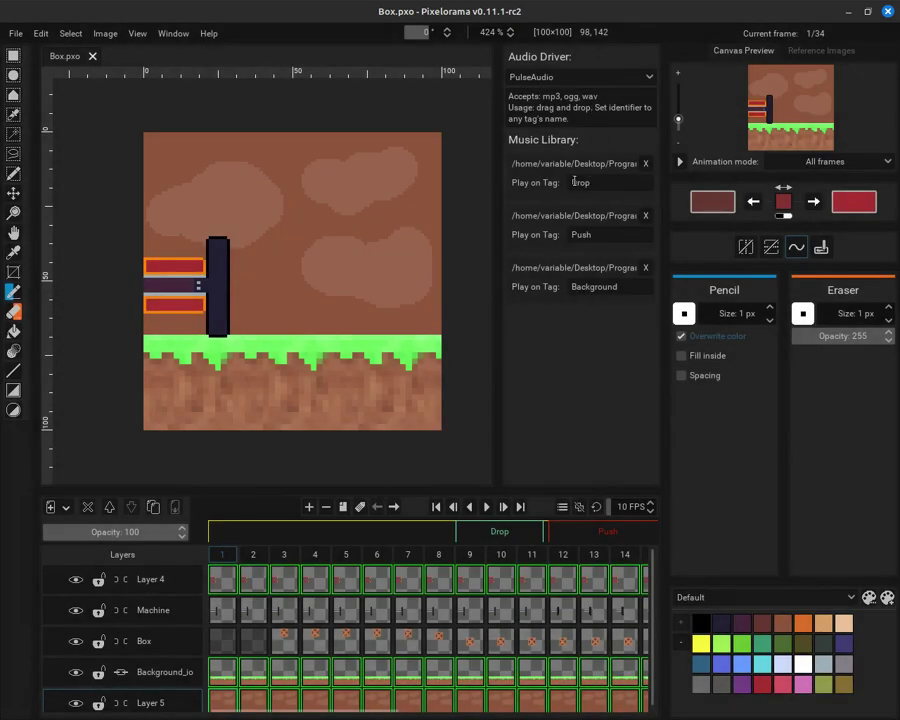
Step: Confirm the Music Library tracks play on the Drop, Push and Background tags, leaving them unchanged
{"action": "left_click", "coordinate": [573, 182]}
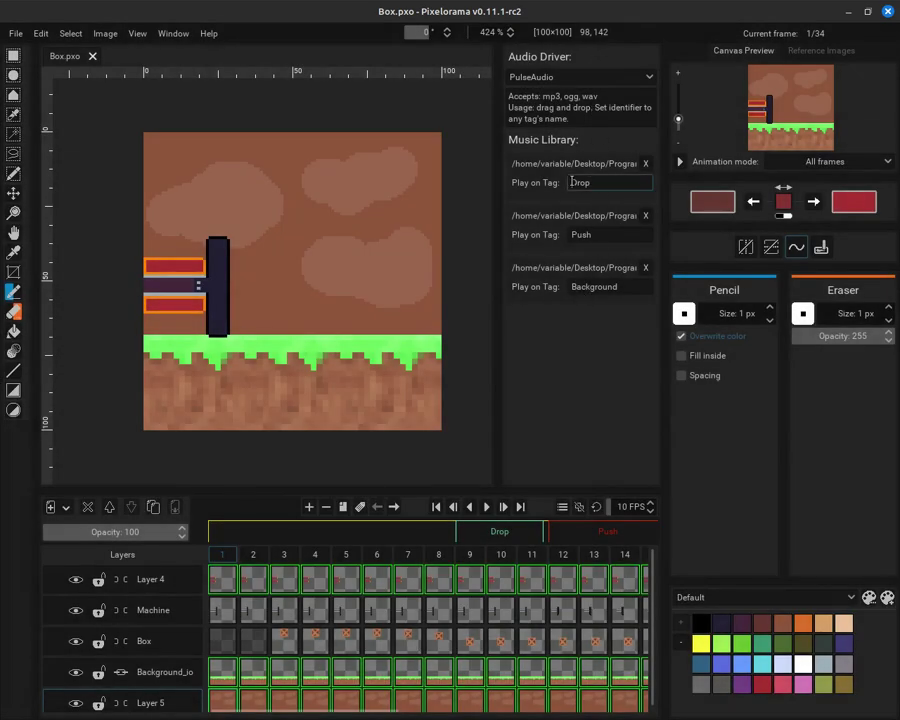
{"action": "left_click", "coordinate": [580, 234]}
{"action": "left_click", "coordinate": [597, 289]}
{"action": "double_click", "coordinate": [597, 289]}
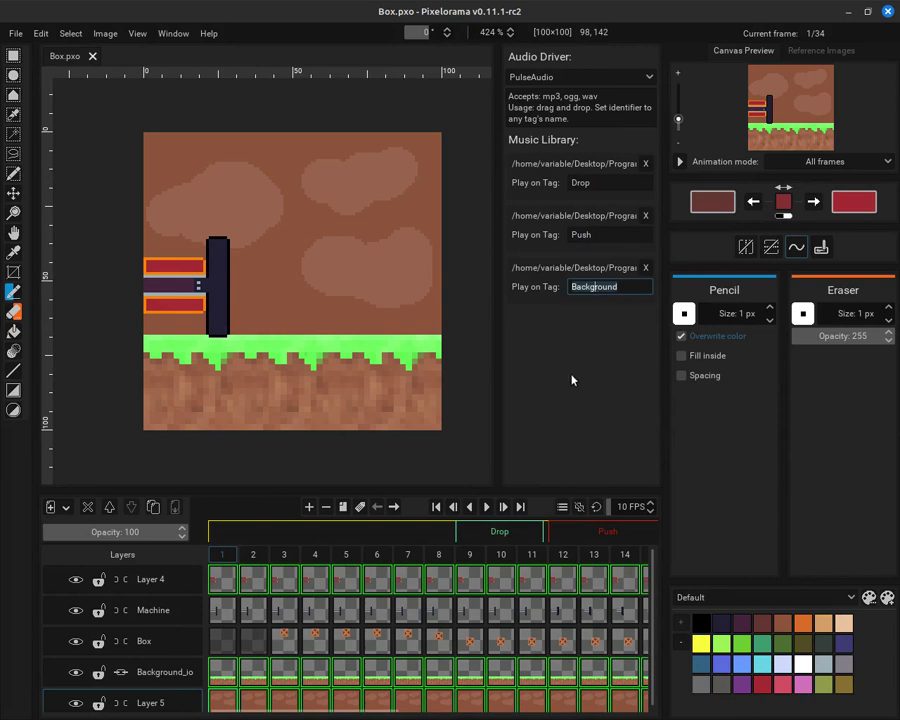
{"action": "left_click", "coordinate": [572, 380]}
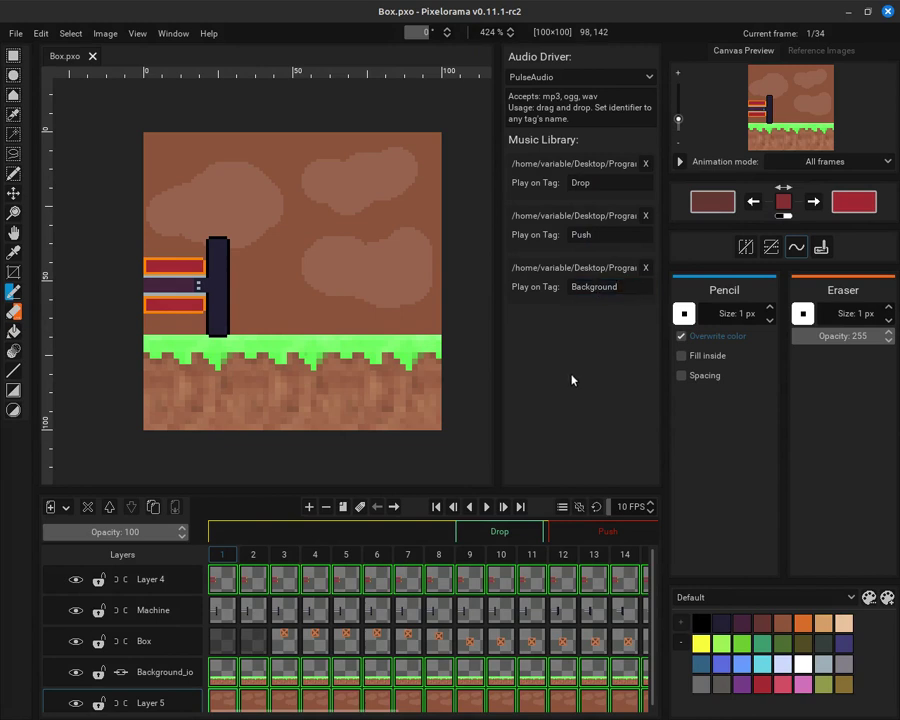
Step: Zoom the canvas and bring up the File menu
{"action": "scroll", "coordinate": [234, 199], "scroll_direction": "down", "scroll_amount": 2}
{"action": "scroll", "coordinate": [234, 200], "scroll_direction": "up", "scroll_amount": 2}
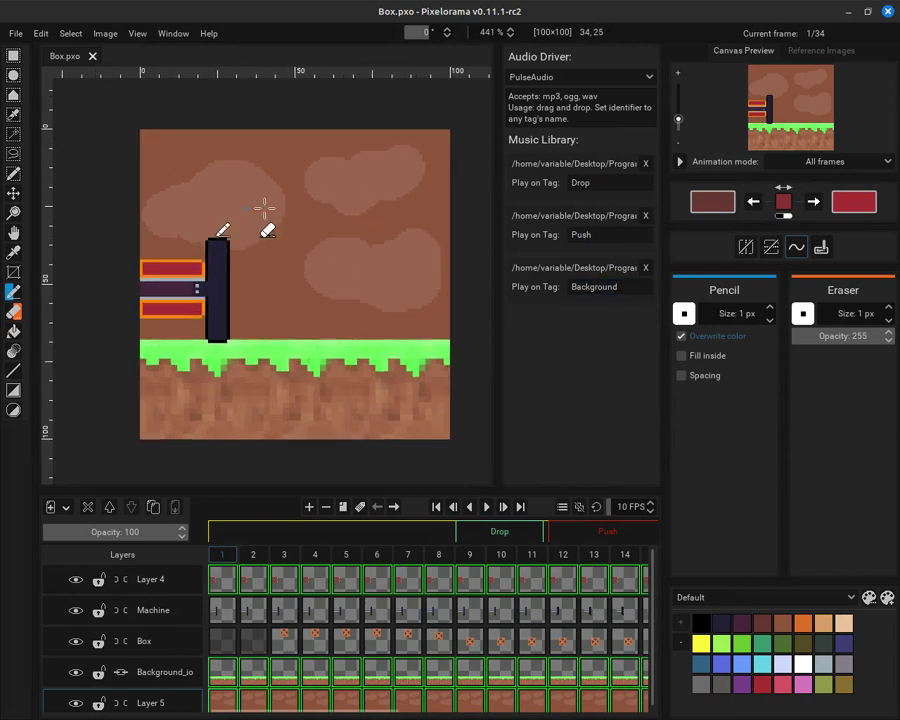
{"action": "left_click", "coordinate": [17, 34]}
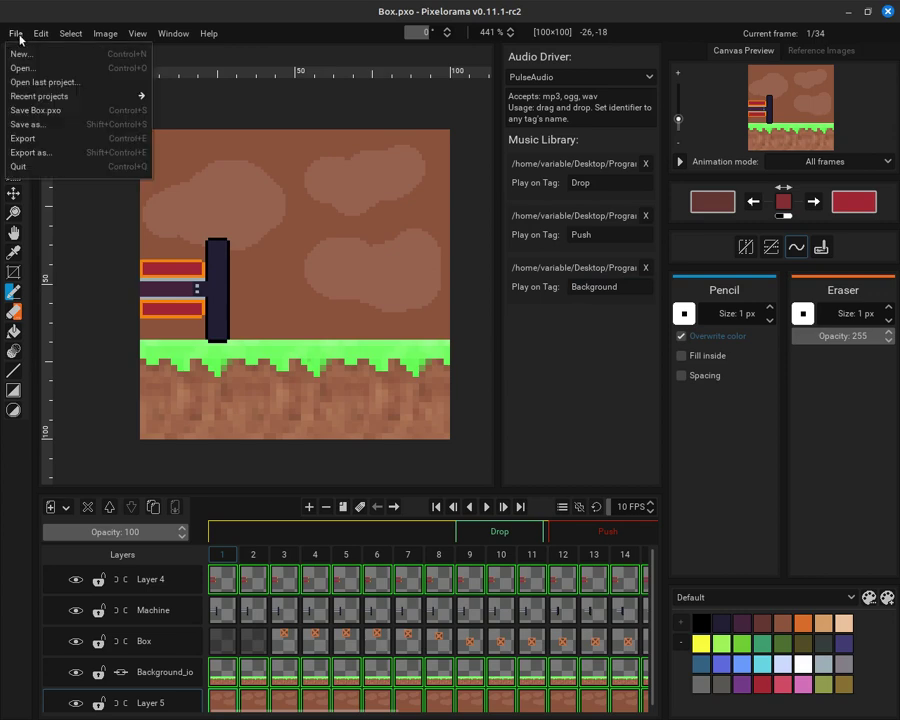
Step: Set the export to .png; Shotcut format into Drawing/output, resized to 800% (800×800)
{"action": "left_click", "coordinate": [48, 144]}
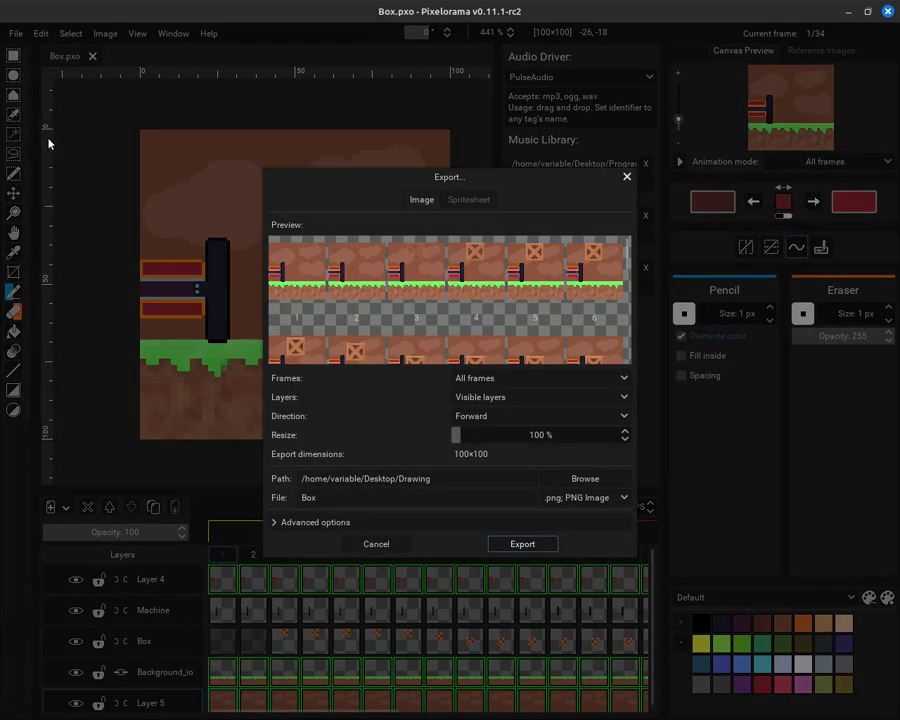
{"action": "left_click", "coordinate": [599, 500]}
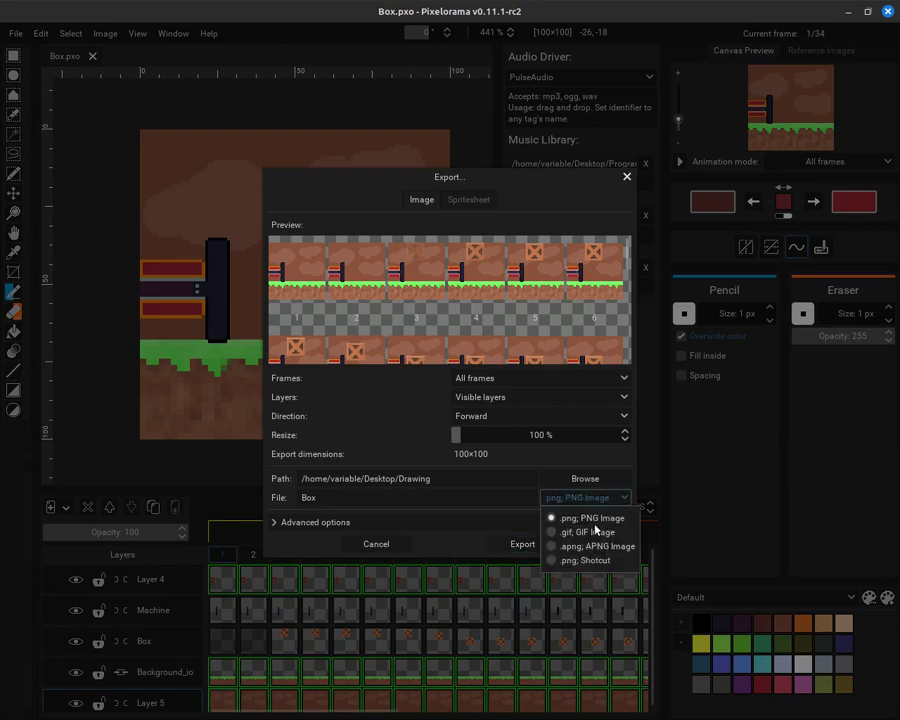
{"action": "left_click", "coordinate": [586, 561]}
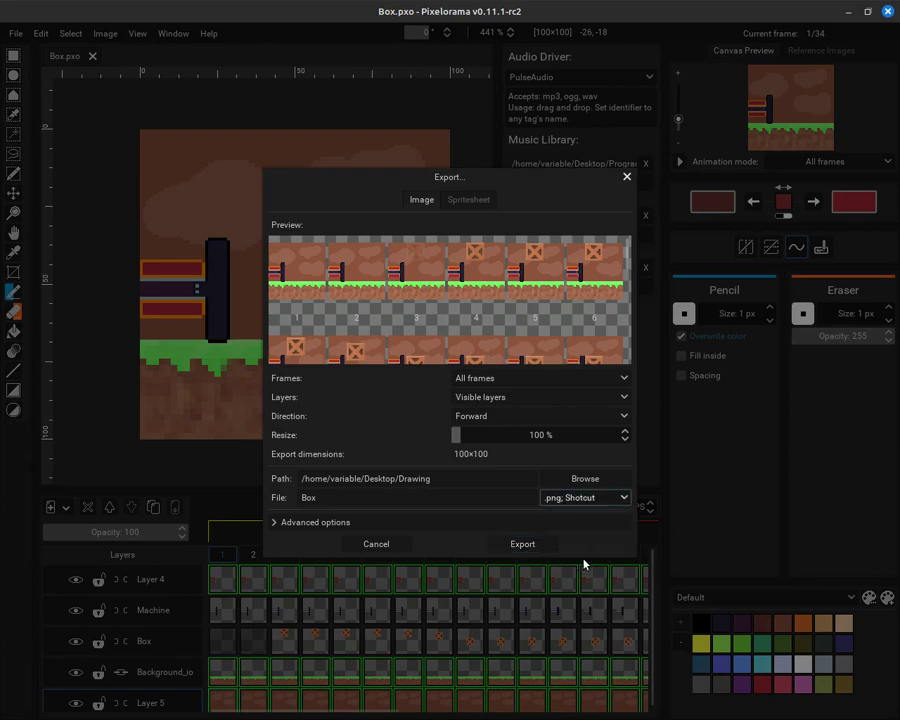
{"action": "left_click", "coordinate": [586, 479]}
{"action": "double_click", "coordinate": [336, 258]}
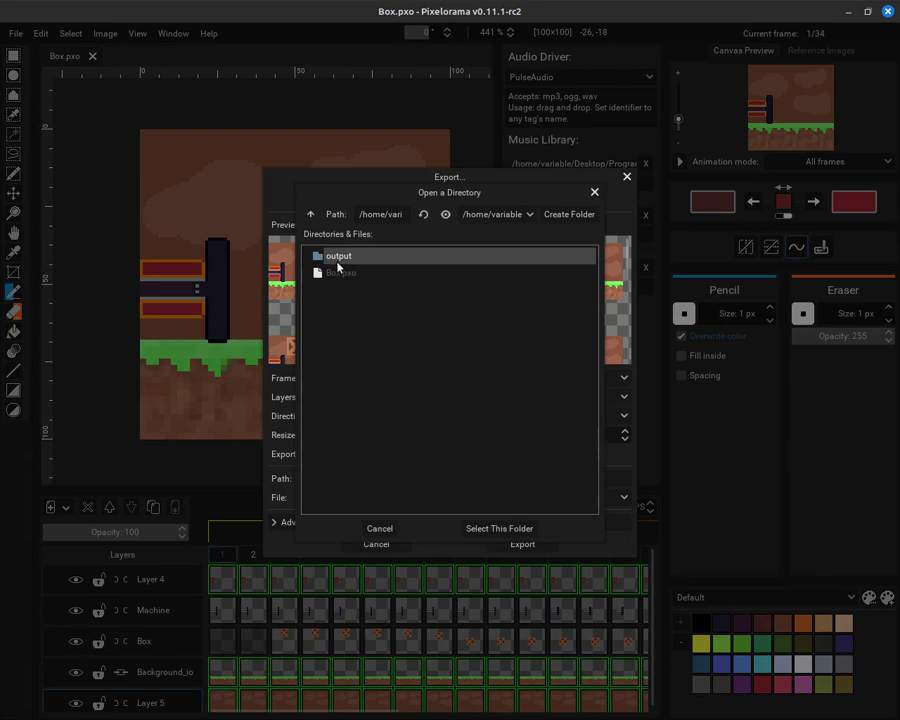
{"action": "left_click", "coordinate": [505, 528]}
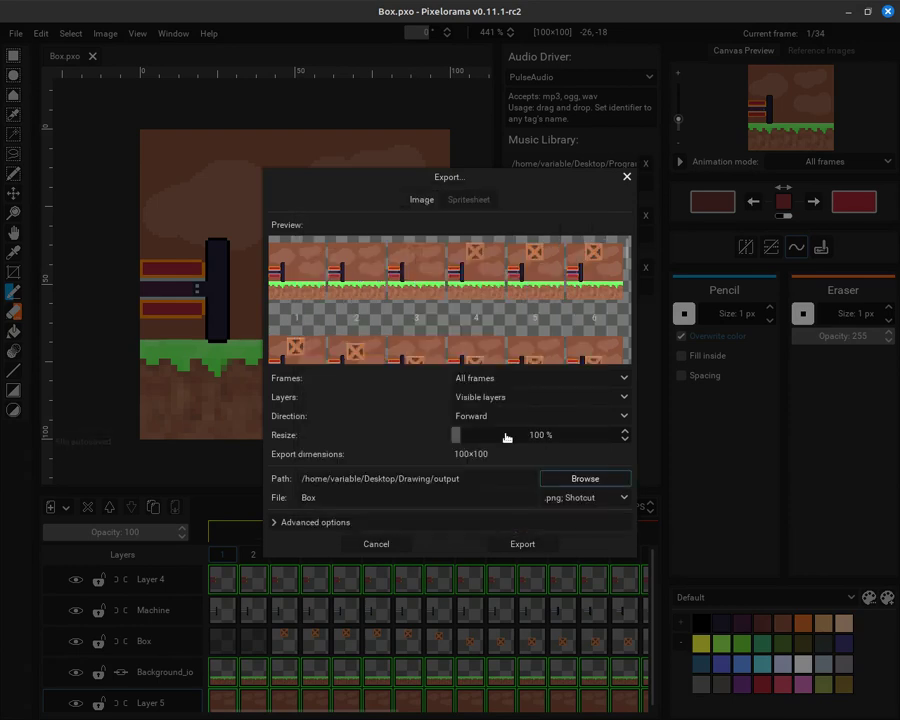
{"action": "mouse_move", "coordinate": [494, 432]}
{"action": "left_mouse_down"}
{"action": "mouse_move", "coordinate": [542, 448]}
{"action": "mouse_move", "coordinate": [628, 447]}
{"action": "left_mouse_up"}
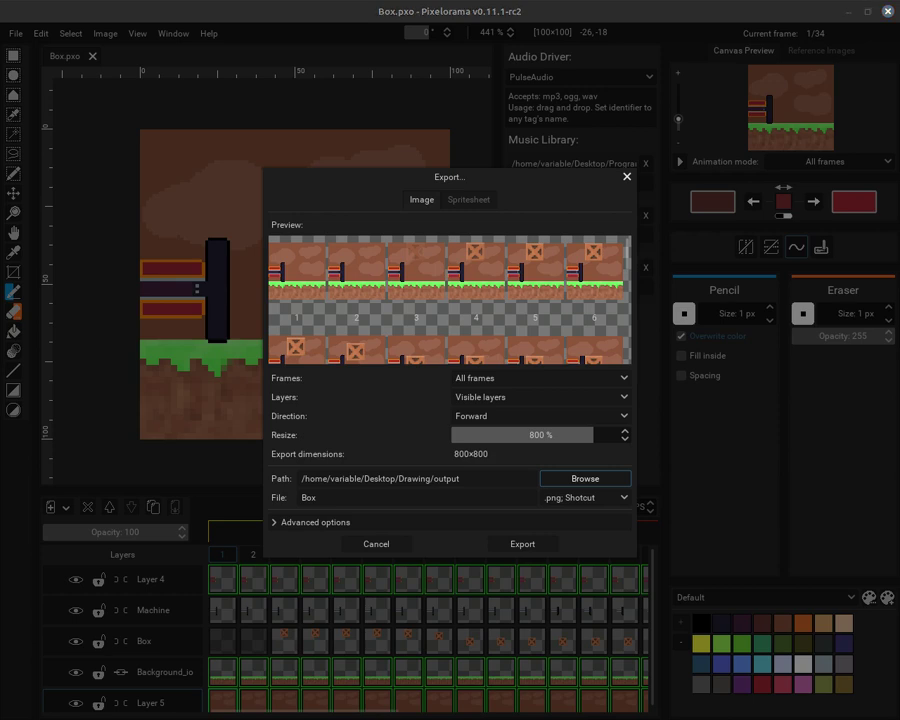
Step: Show the output folder in the file browser and export the Box frames into it
{"action": "left_click", "coordinate": [585, 478]}
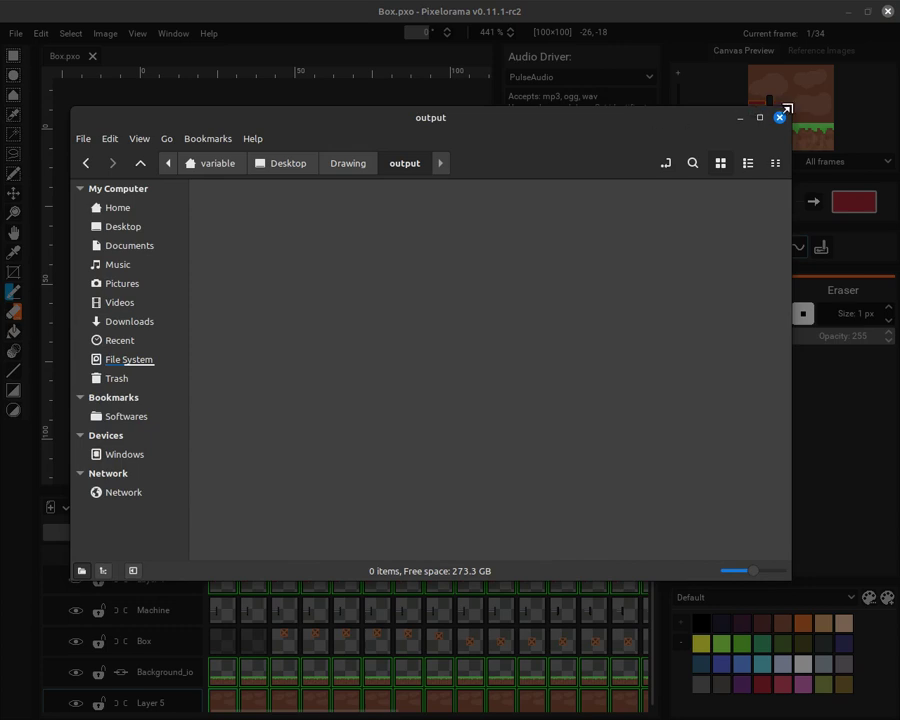
{"action": "mouse_move", "coordinate": [785, 108]}
{"action": "left_mouse_down"}
{"action": "mouse_move", "coordinate": [496, 207]}
{"action": "mouse_move", "coordinate": [476, 235]}
{"action": "left_mouse_up"}
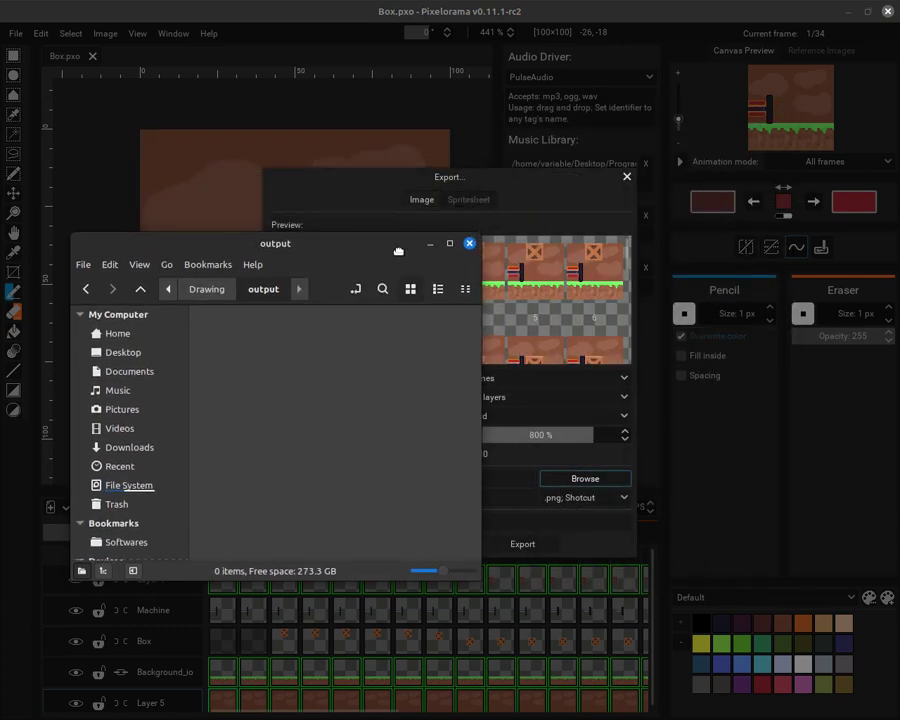
{"action": "left_click_drag", "start_coordinate": [398, 251], "coordinate": [340, 80]}
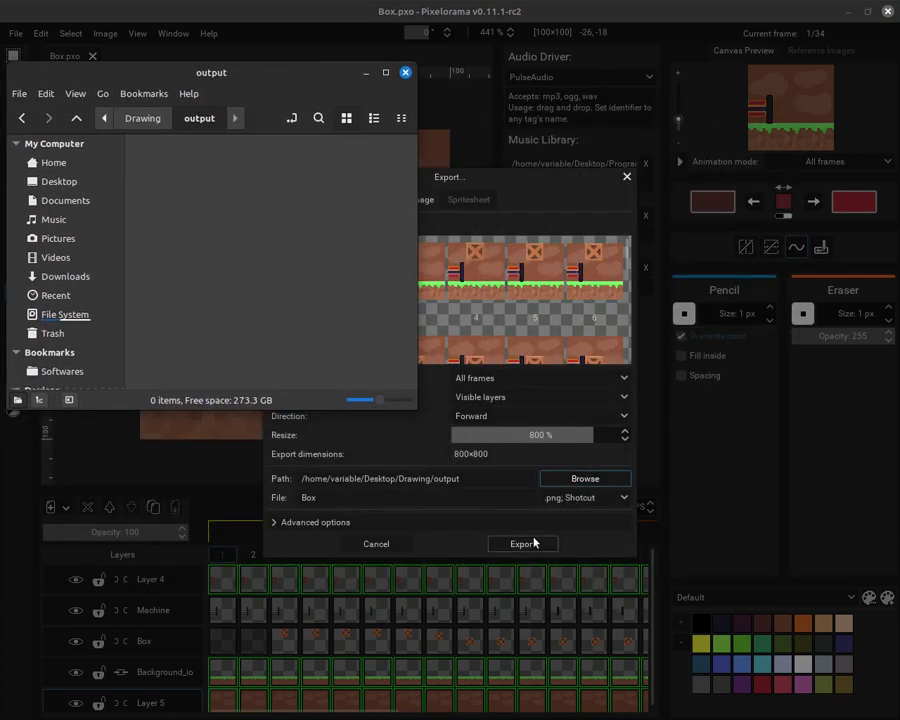
{"action": "left_click", "coordinate": [528, 545]}
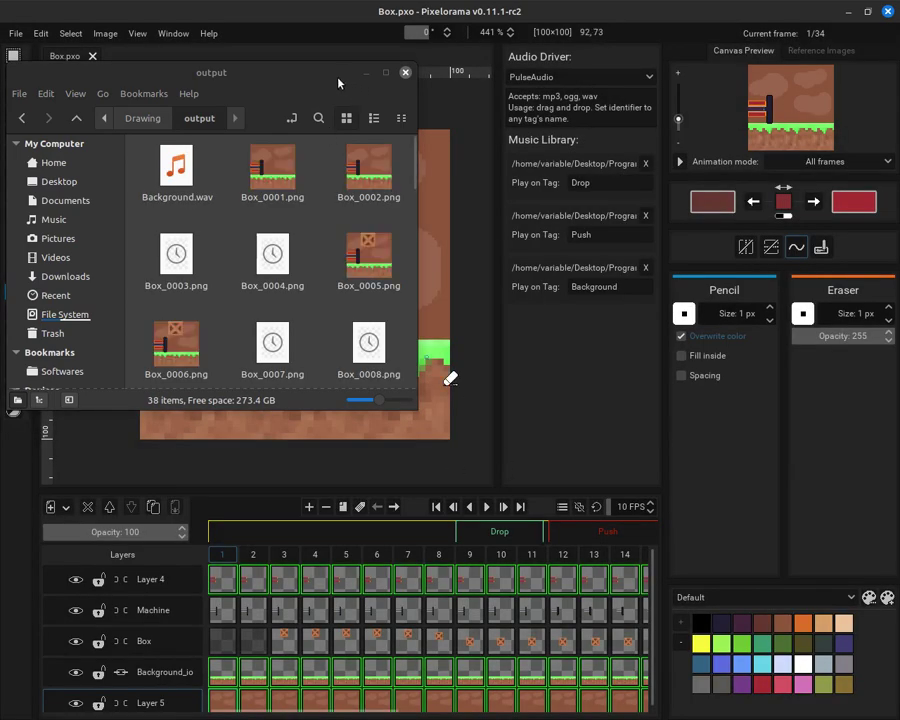
Step: Maximize the Nemo output window and open project.mlt
{"action": "left_click_drag", "start_coordinate": [328, 76], "coordinate": [466, 178]}
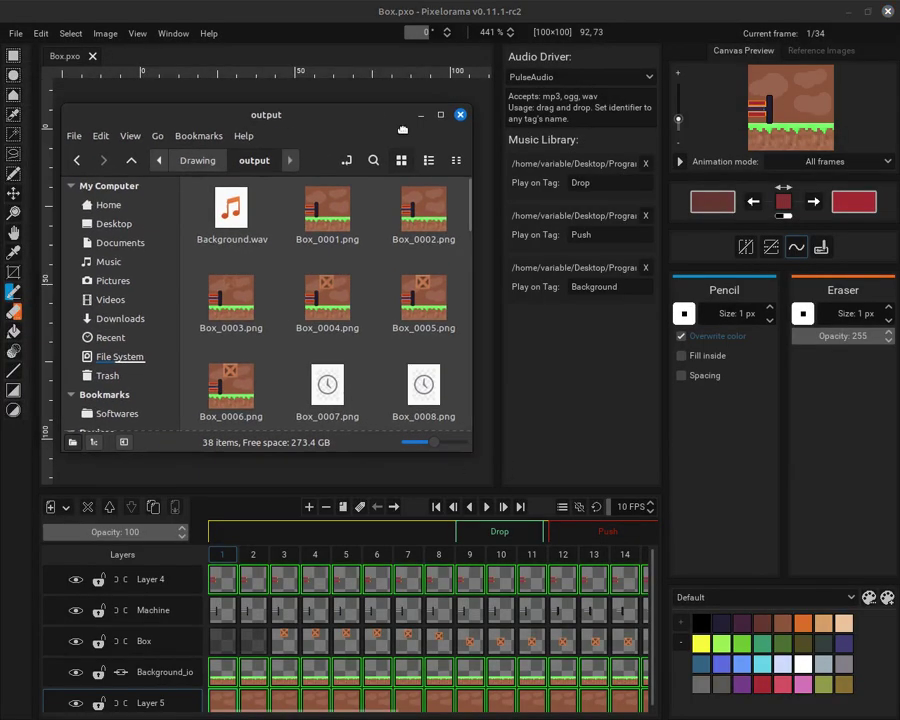
{"action": "left_click", "coordinate": [524, 173]}
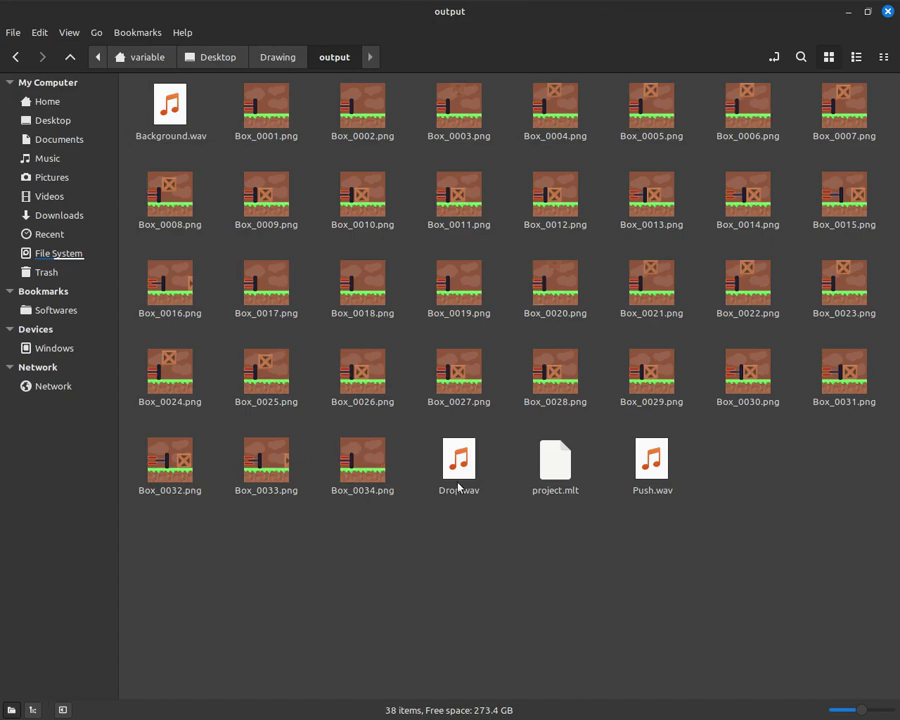
{"action": "left_click", "coordinate": [557, 467]}
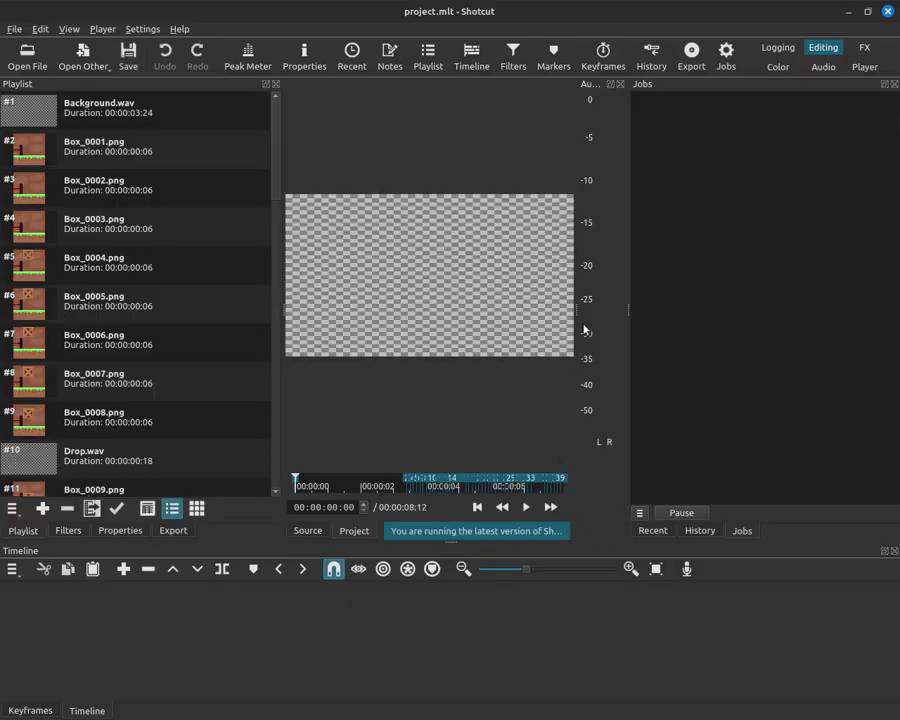
Step: Place all playlist items—Background.wav, Box PNGs and WAV clips—in order on track V1
{"action": "left_click_drag", "start_coordinate": [578, 310], "coordinate": [703, 300]}
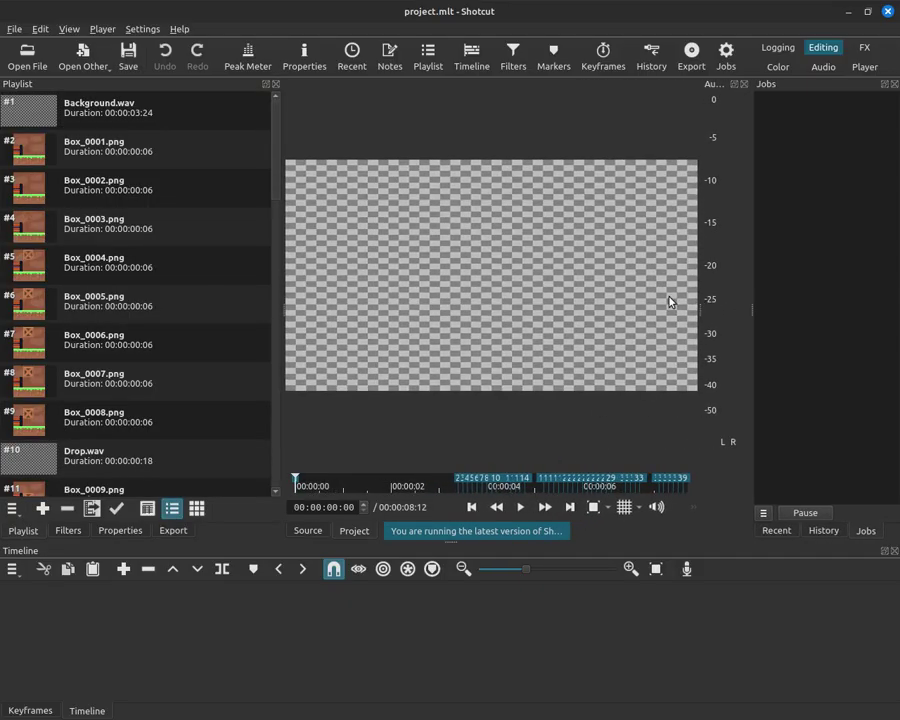
{"action": "left_click", "coordinate": [110, 113]}
{"action": "scroll", "coordinate": [113, 290], "scroll_direction": "down", "scroll_amount": 6}
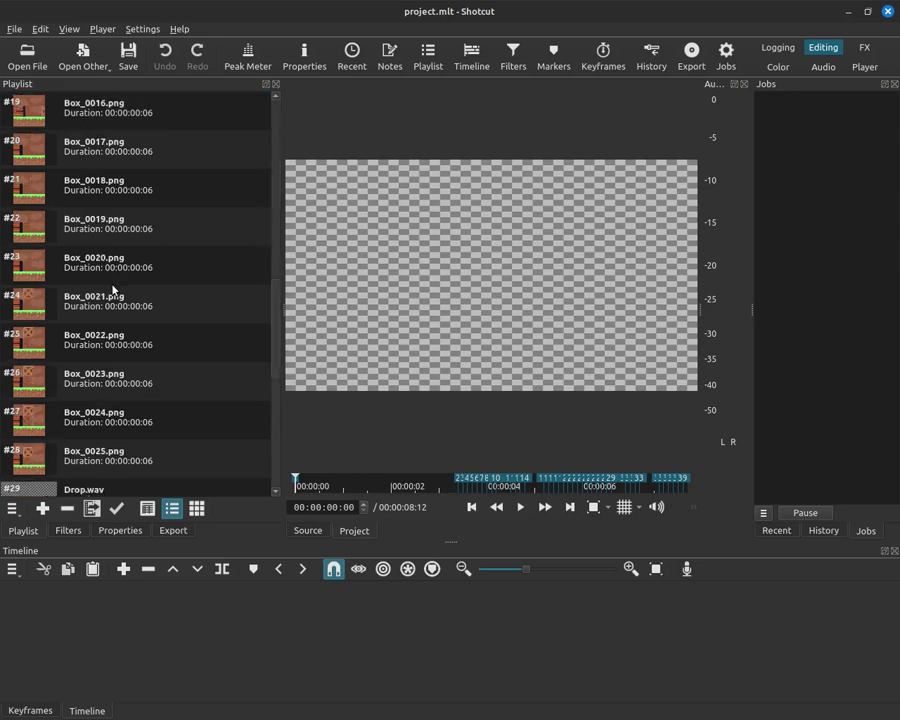
{"action": "scroll", "coordinate": [113, 290], "scroll_direction": "down", "scroll_amount": 3}
{"action": "left_click", "coordinate": [83, 460], "text": "shift"}
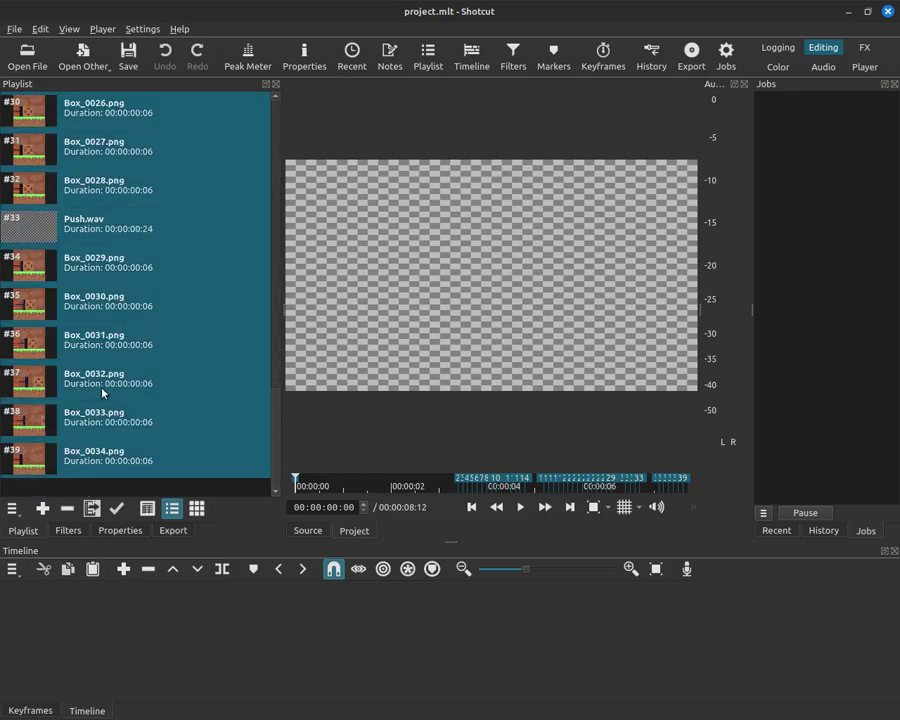
{"action": "scroll", "coordinate": [71, 272], "scroll_direction": "up", "scroll_amount": 7}
{"action": "scroll", "coordinate": [71, 272], "scroll_direction": "up", "scroll_amount": 3}
{"action": "left_click_drag", "start_coordinate": [86, 105], "coordinate": [315, 606]}
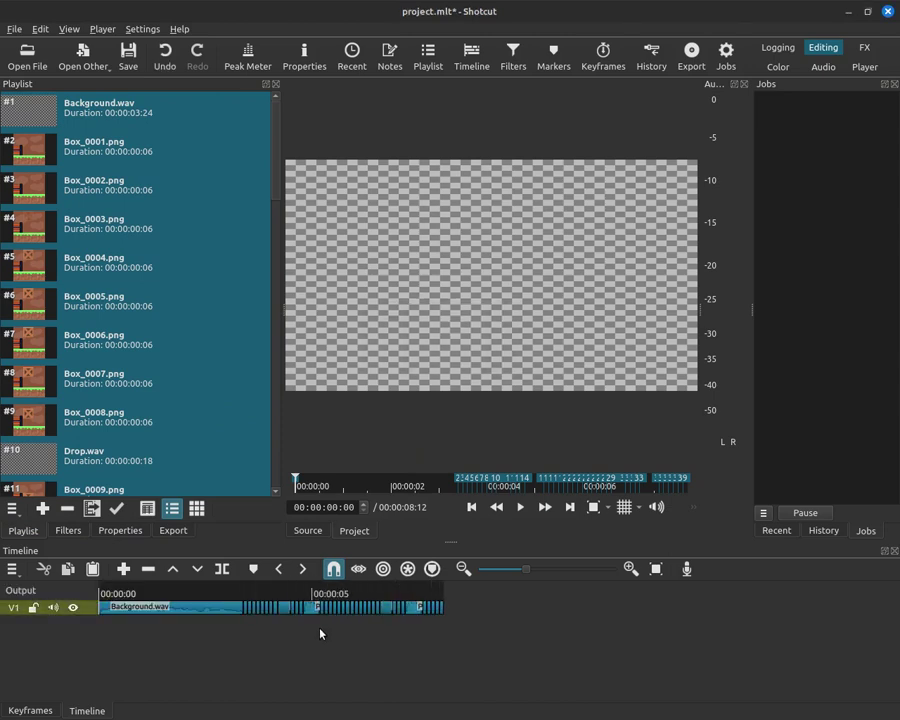
{"action": "left_click", "coordinate": [175, 592]}
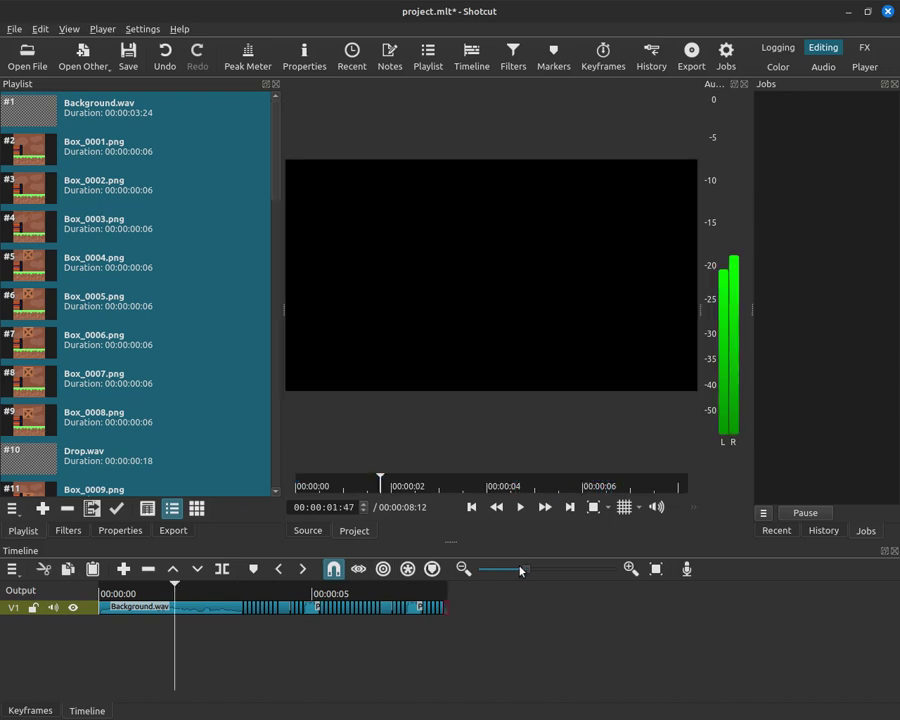
{"action": "left_click", "coordinate": [631, 568]}
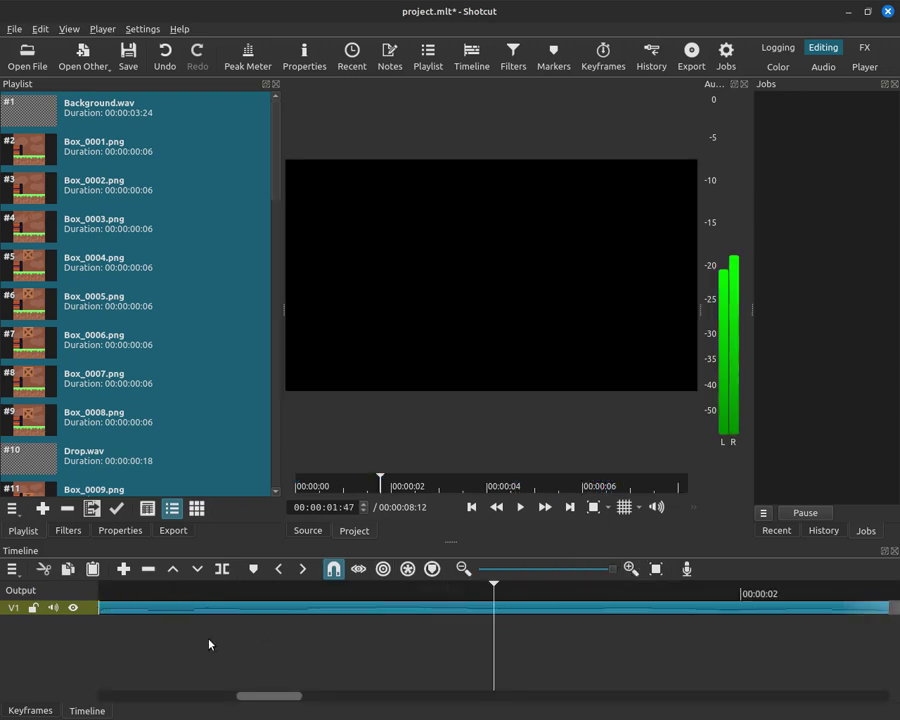
Step: Zoom out to the whole sequence and add an audio track to the timeline
{"action": "left_click_drag", "start_coordinate": [612, 568], "coordinate": [558, 568]}
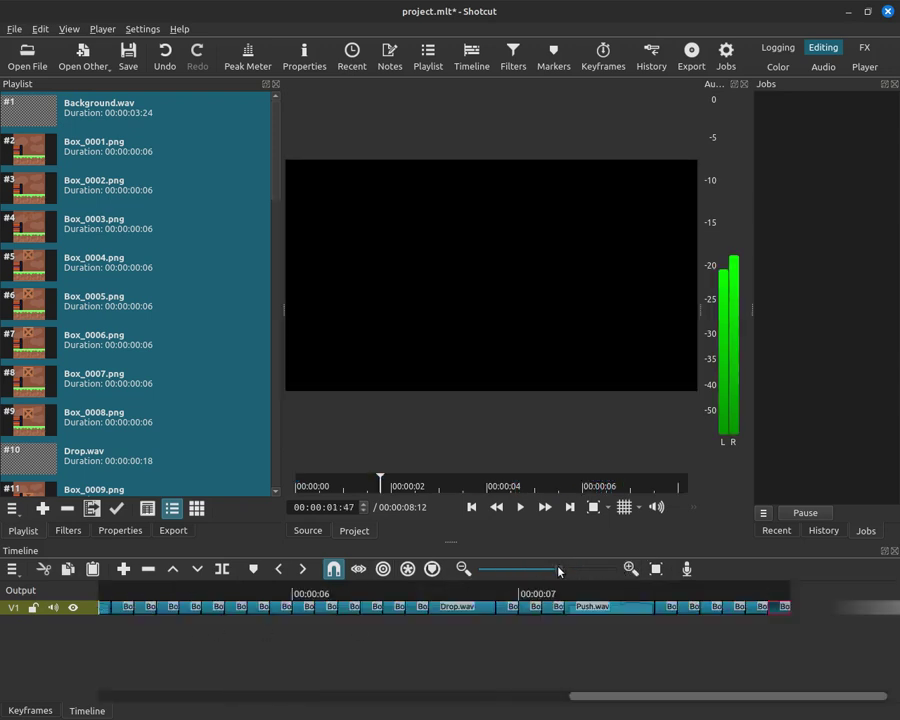
{"action": "left_click", "coordinate": [537, 569]}
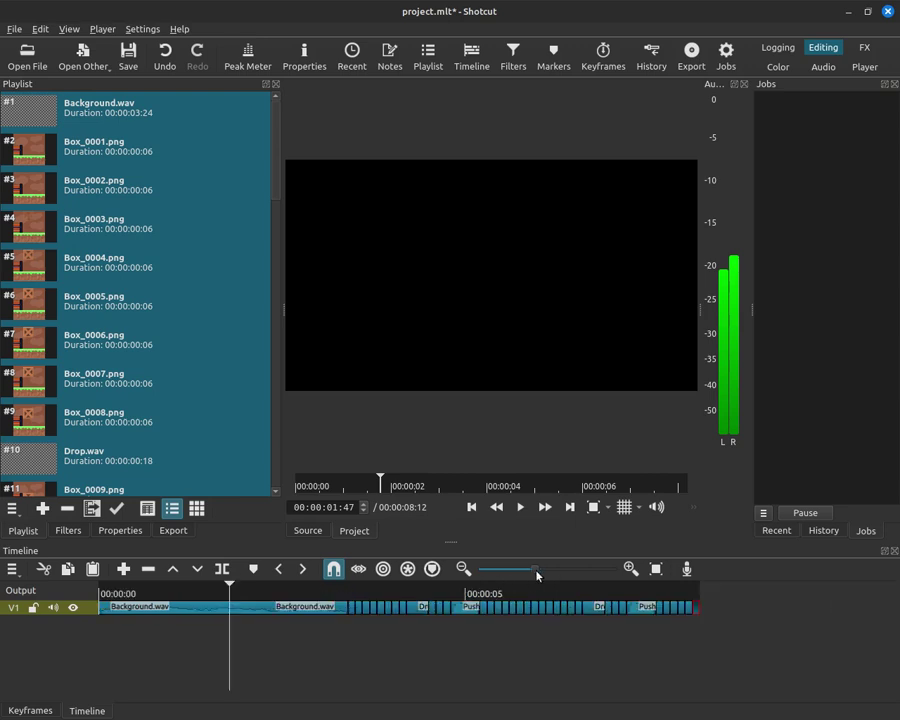
{"action": "left_click", "coordinate": [12, 568]}
{"action": "mouse_move", "coordinate": [56, 588]}
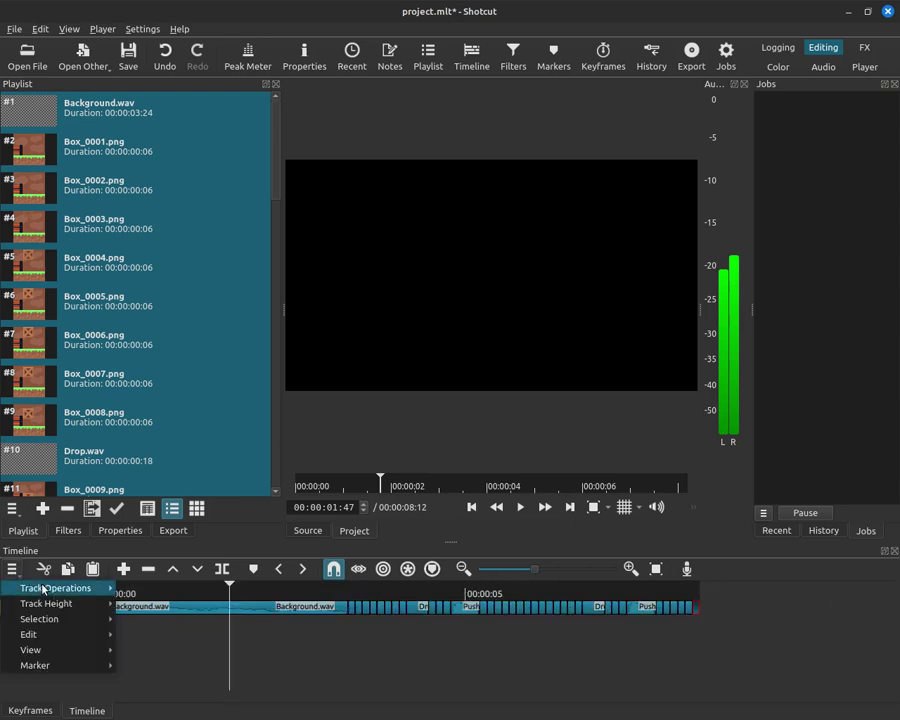
{"action": "left_click", "coordinate": [159, 577]}
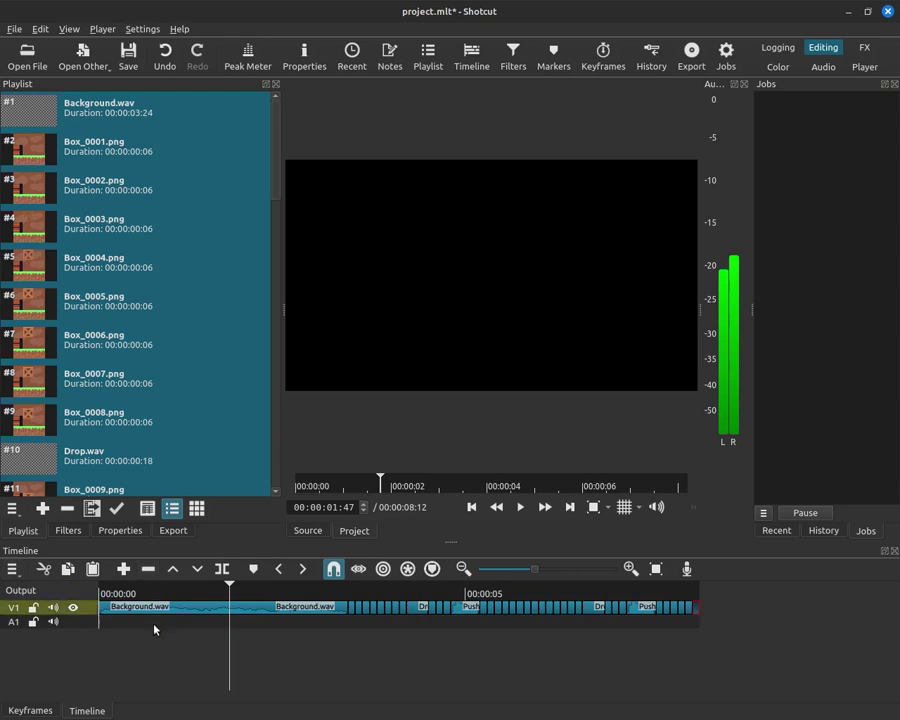
Step: Move Background.wav to A1 and ripple-delete its V1 gap, shortening the project to 00:00:04:48
{"action": "left_click", "coordinate": [155, 606]}
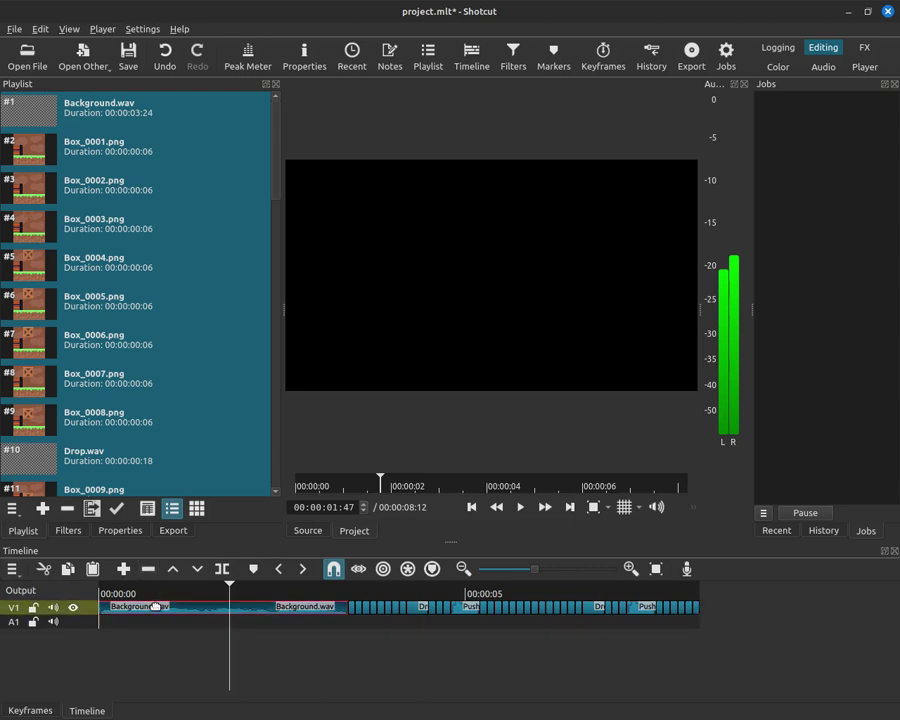
{"action": "left_click_drag", "start_coordinate": [155, 606], "coordinate": [157, 620]}
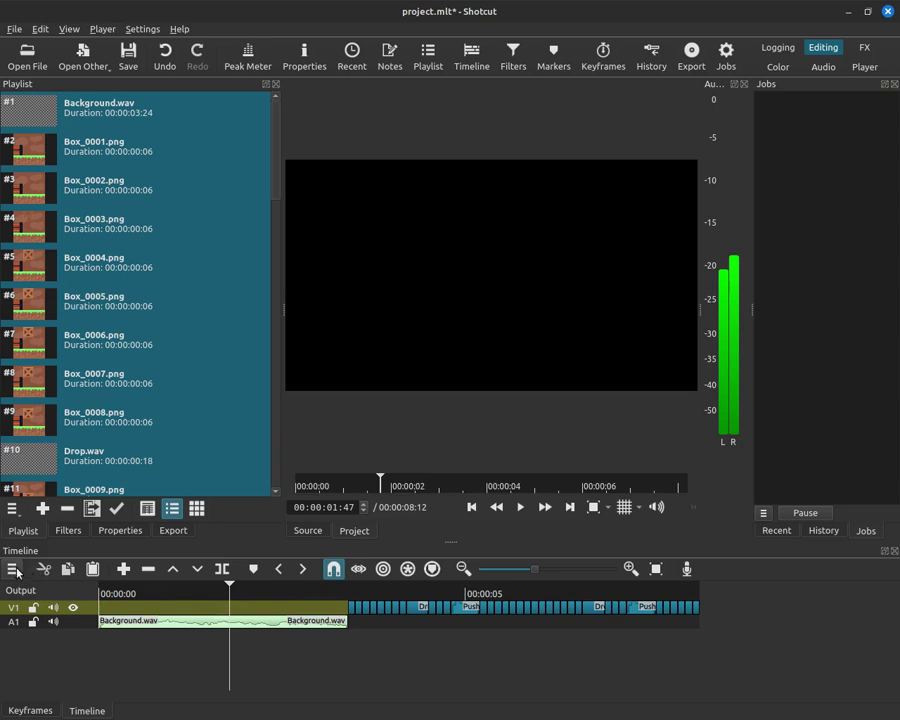
{"action": "right_click", "coordinate": [140, 614]}
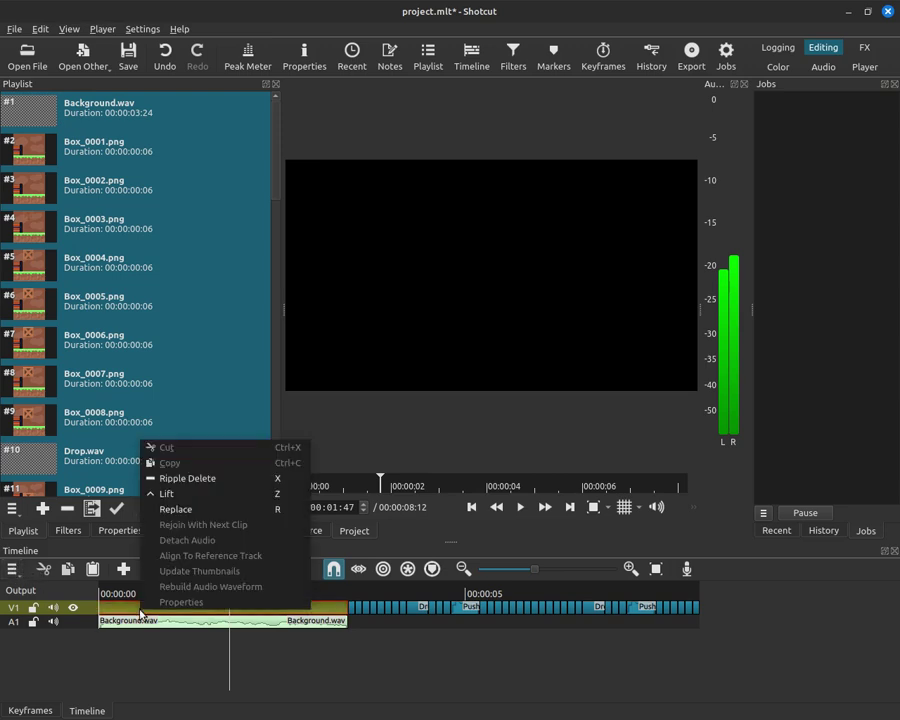
{"action": "left_click", "coordinate": [171, 486]}
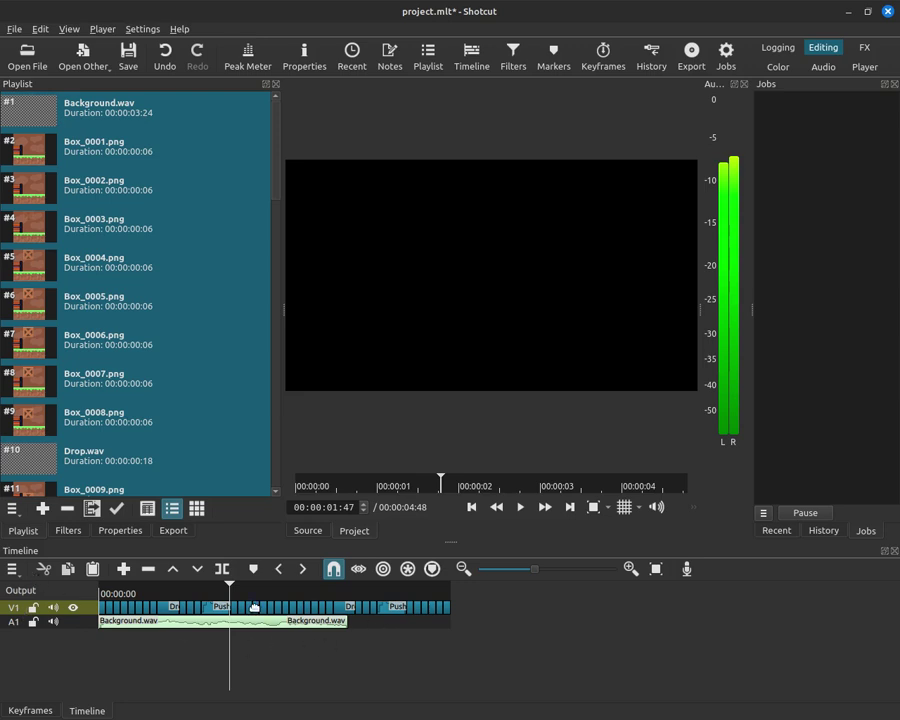
Step: Add audio track A2, move Background.wav onto it, and put the first Drop.wav on A1
{"action": "left_click", "coordinate": [12, 568]}
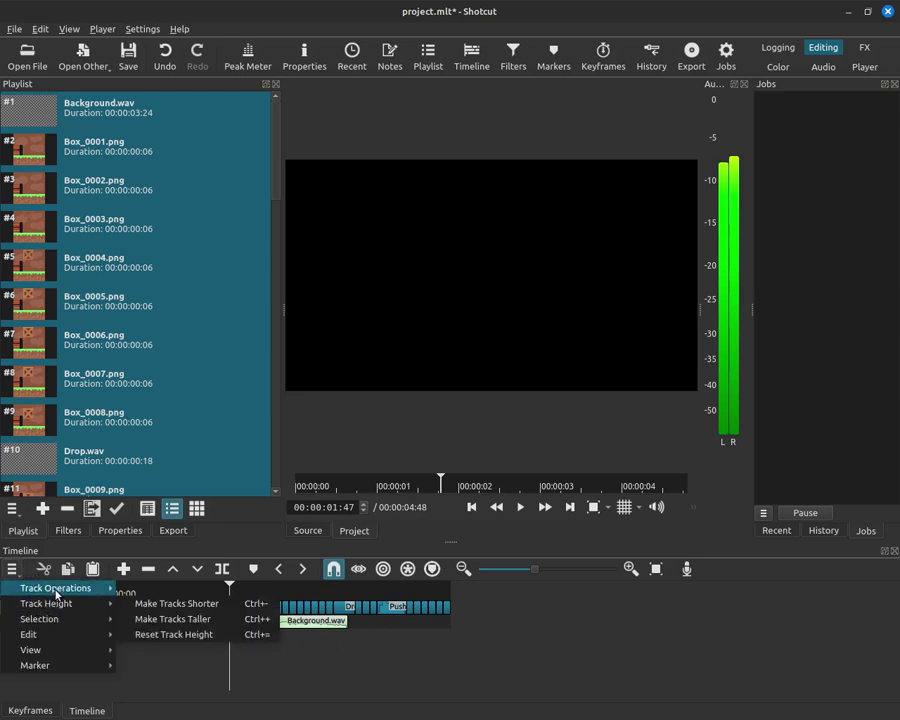
{"action": "left_click", "coordinate": [150, 570]}
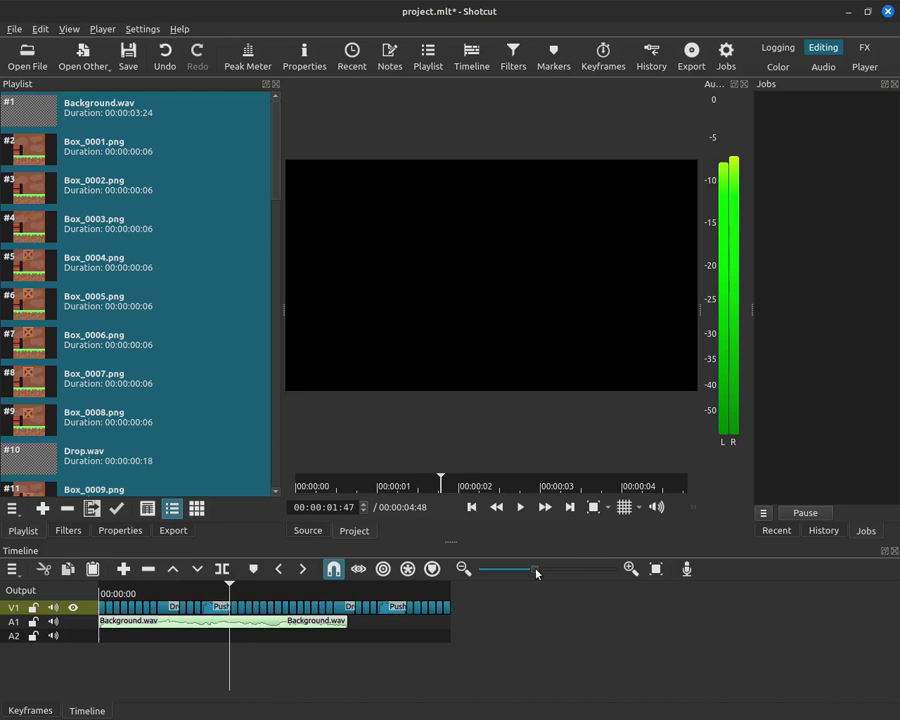
{"action": "left_click", "coordinate": [631, 568]}
{"action": "left_click", "coordinate": [631, 568]}
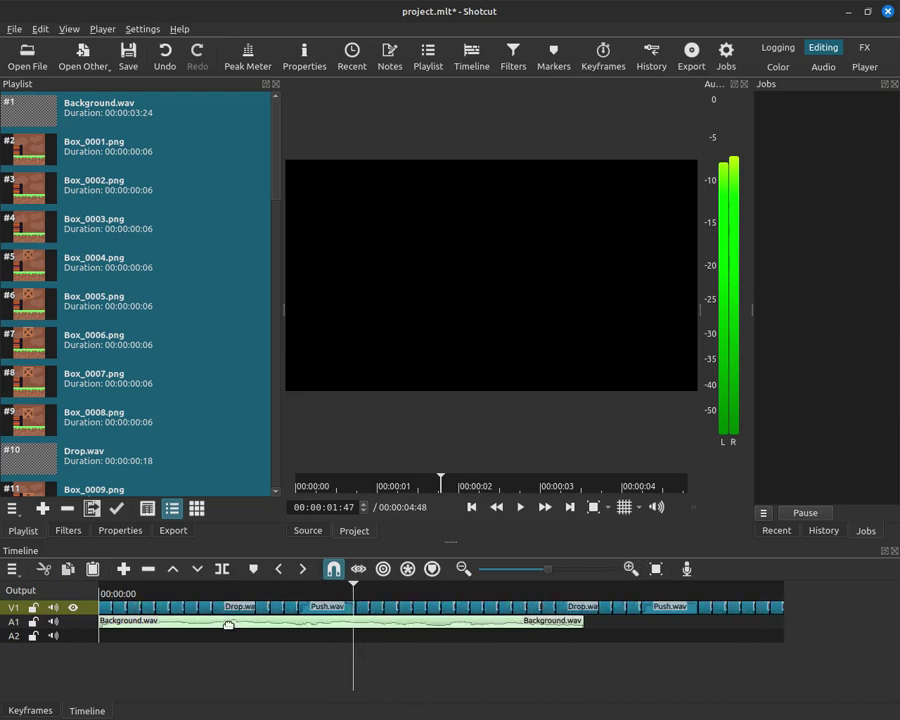
{"action": "left_click_drag", "start_coordinate": [230, 622], "coordinate": [232, 608]}
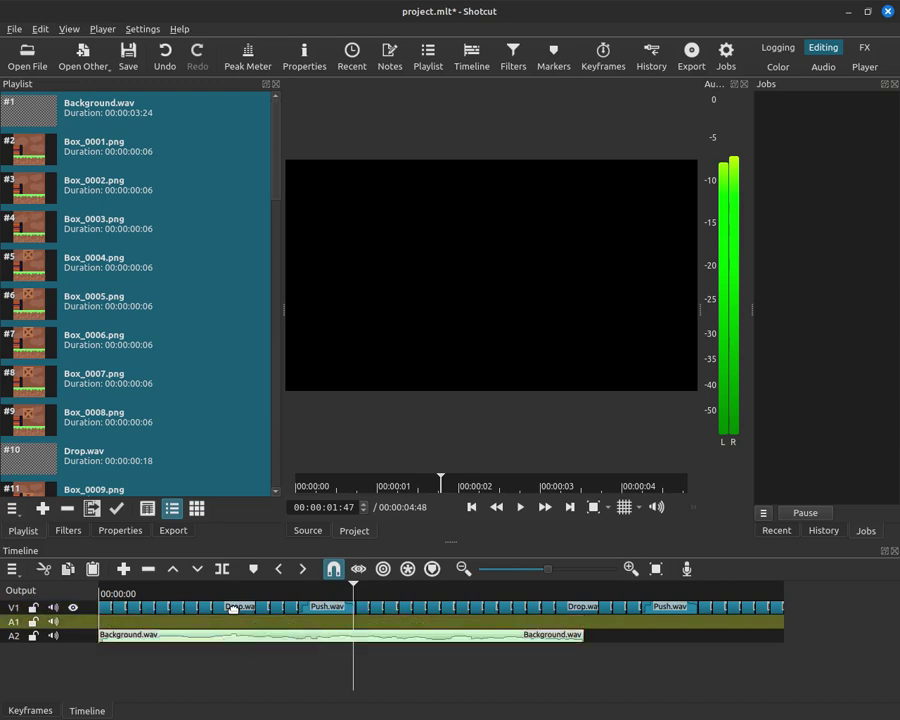
{"action": "left_click_drag", "start_coordinate": [233, 608], "coordinate": [231, 621]}
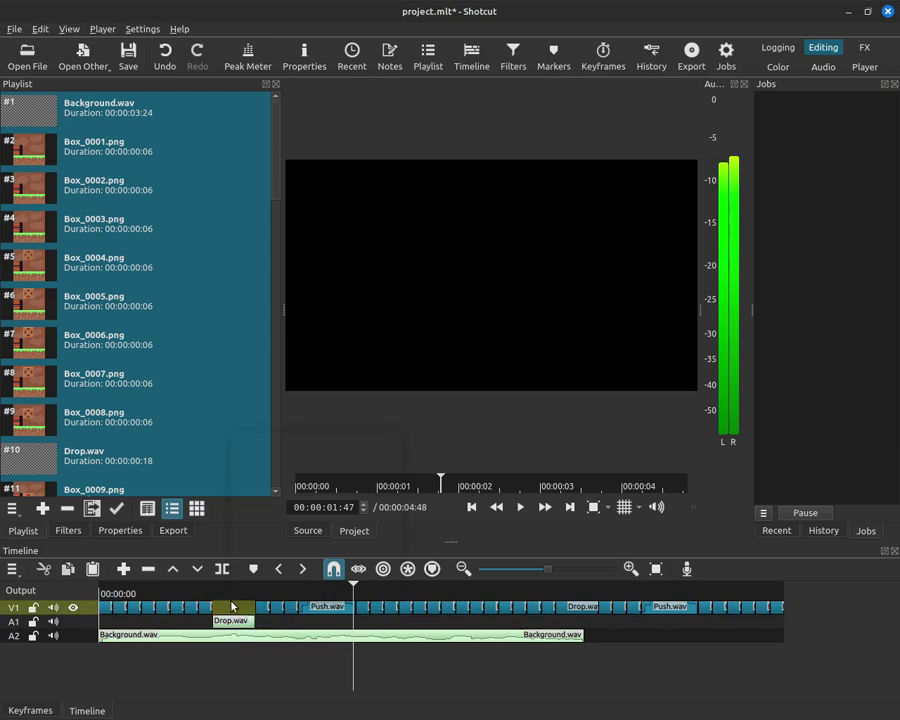
Step: Ripple-delete the first Drop.wav gap, then move the first Push.wav to A1 and close its gap
{"action": "right_click", "coordinate": [231, 607]}
{"action": "left_click", "coordinate": [268, 466]}
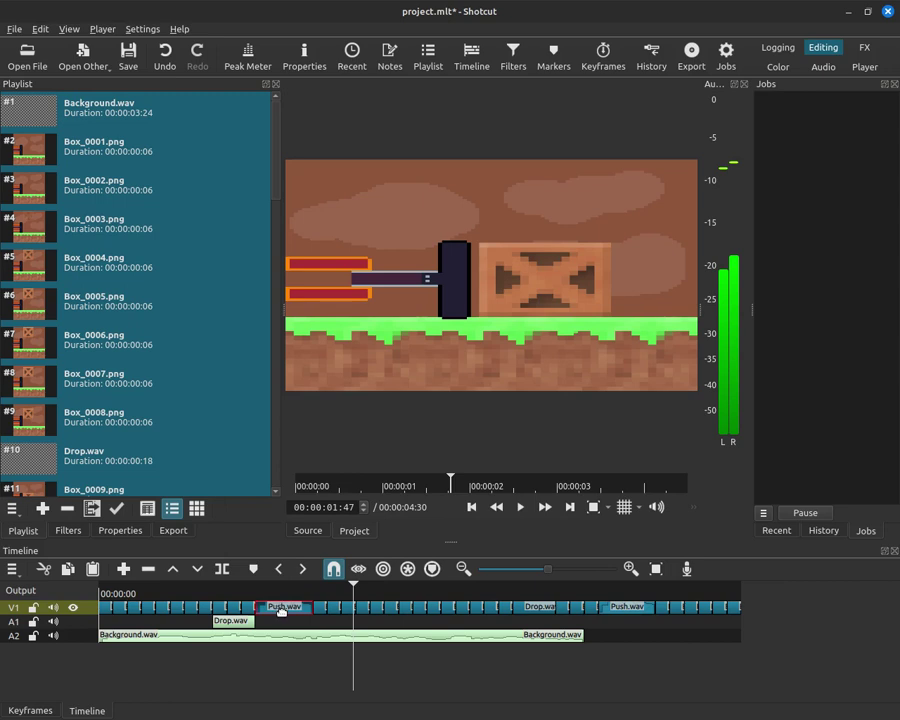
{"action": "left_click_drag", "start_coordinate": [281, 606], "coordinate": [282, 609]}
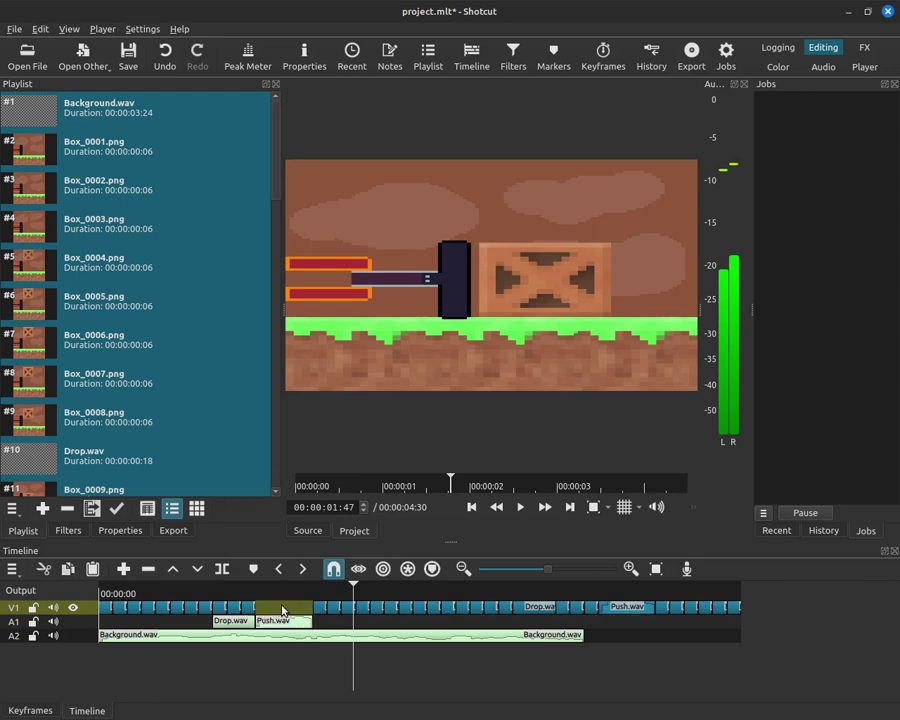
{"action": "right_click", "coordinate": [281, 609]}
{"action": "left_click", "coordinate": [310, 473]}
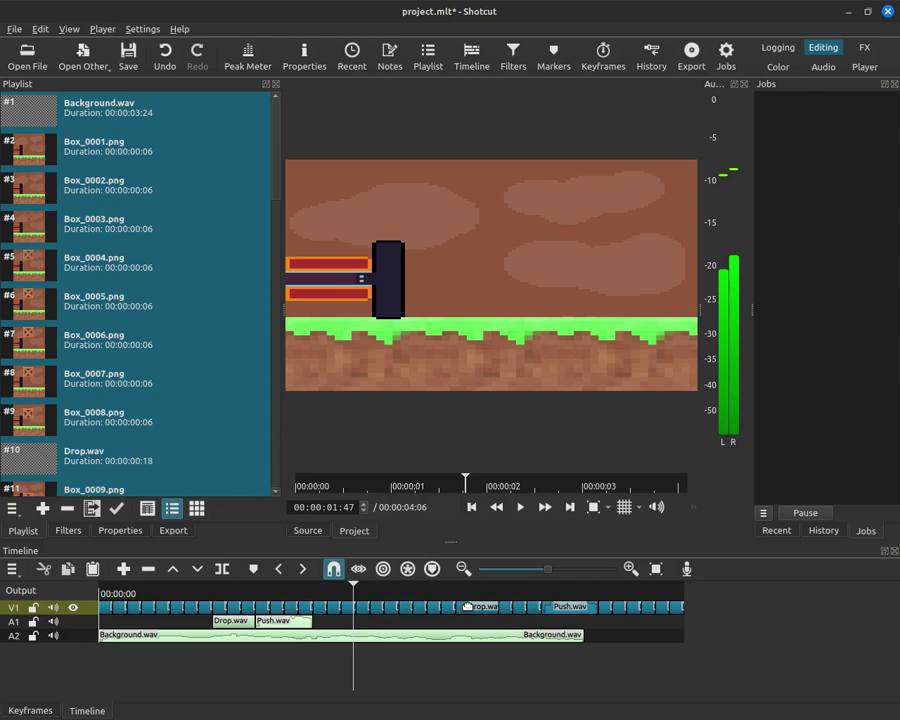
Step: Move the second Drop.wav and Push.wav to A1, closing gaps to reach 00:00:03:24
{"action": "left_click_drag", "start_coordinate": [467, 606], "coordinate": [472, 612]}
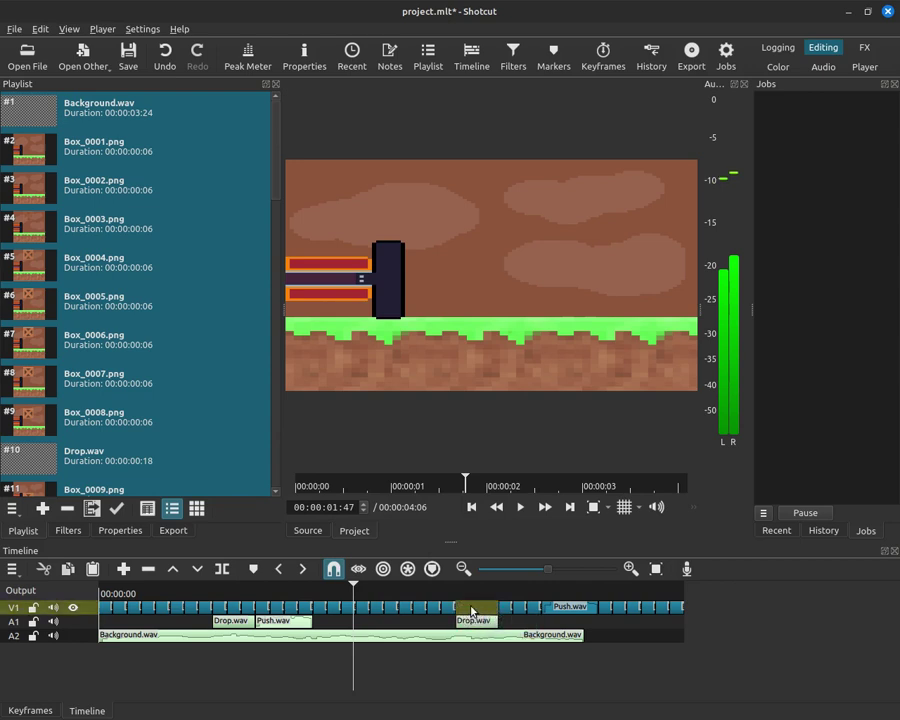
{"action": "right_click", "coordinate": [472, 611]}
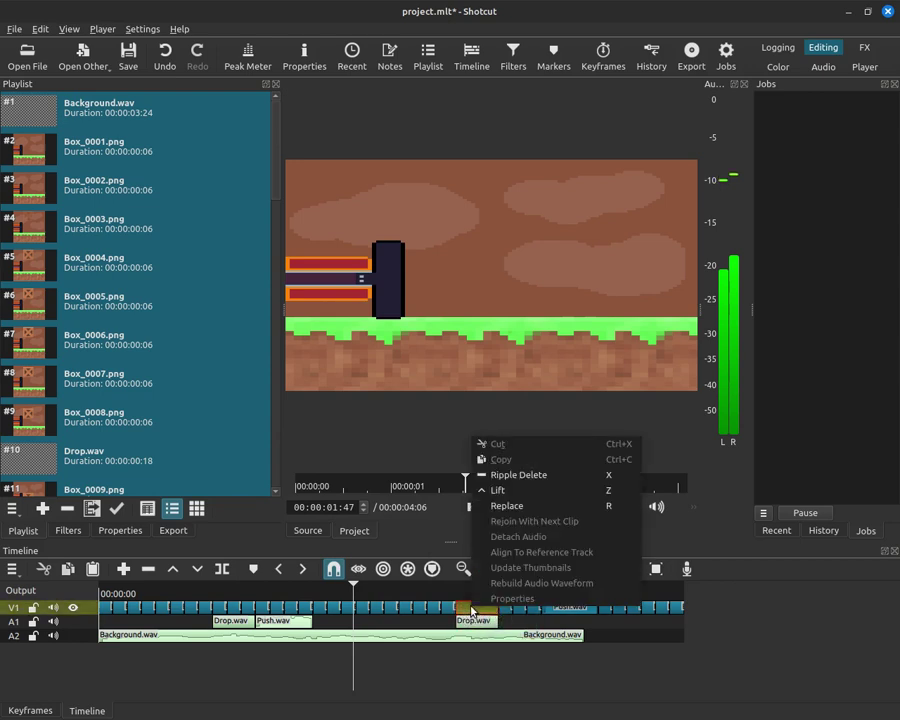
{"action": "left_click", "coordinate": [472, 473]}
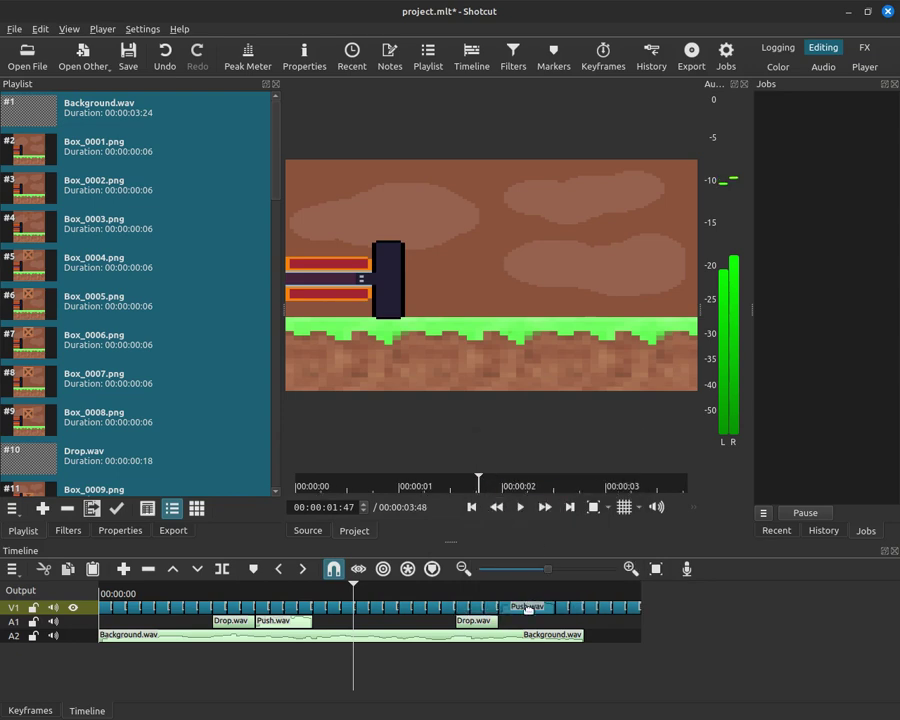
{"action": "left_click_drag", "start_coordinate": [528, 606], "coordinate": [522, 620]}
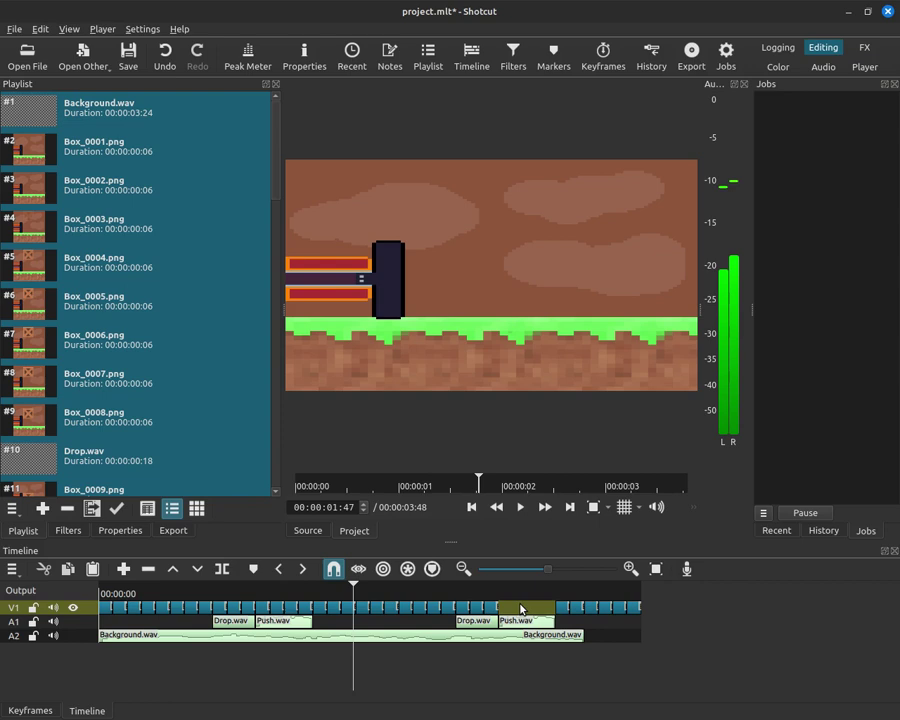
{"action": "right_click", "coordinate": [520, 608]}
{"action": "left_click", "coordinate": [558, 471]}
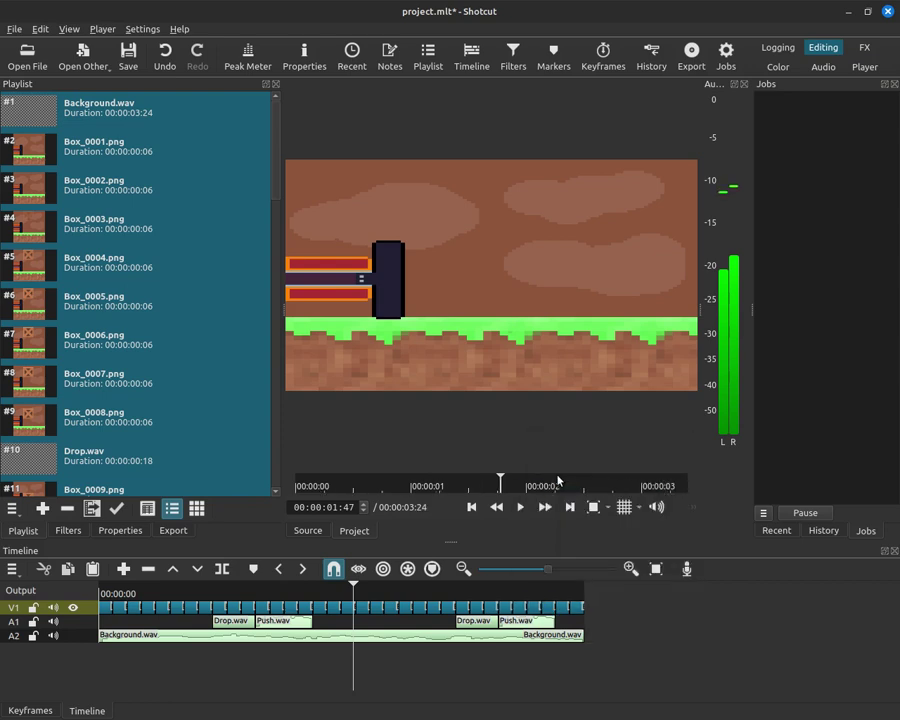
{"action": "key", "text": "Left"}
{"action": "key", "text": "Left"}
{"action": "key", "text": "Left"}
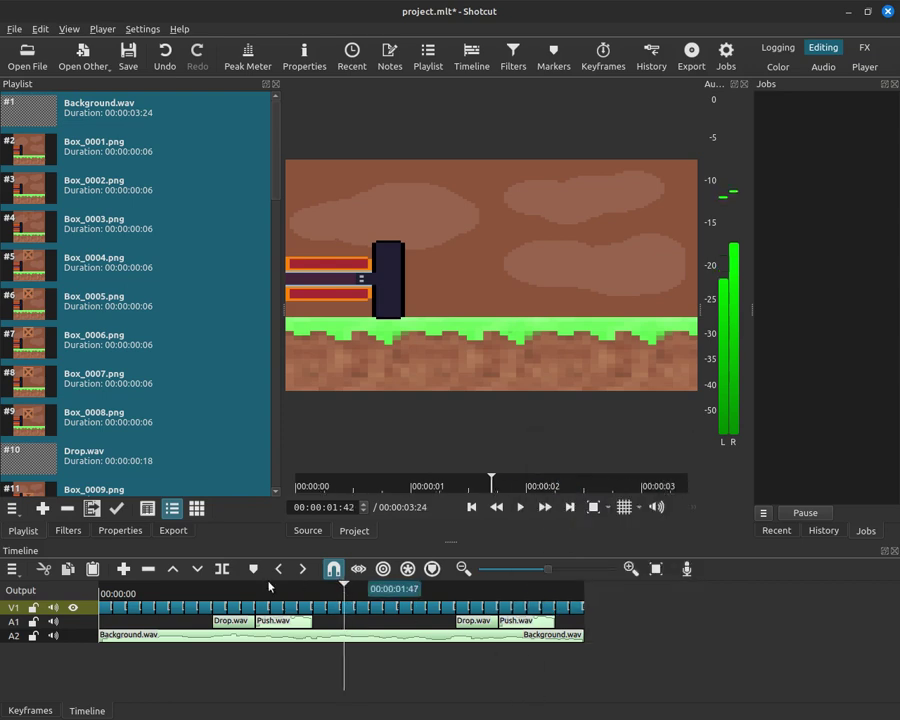
{"action": "left_click", "coordinate": [103, 591]}
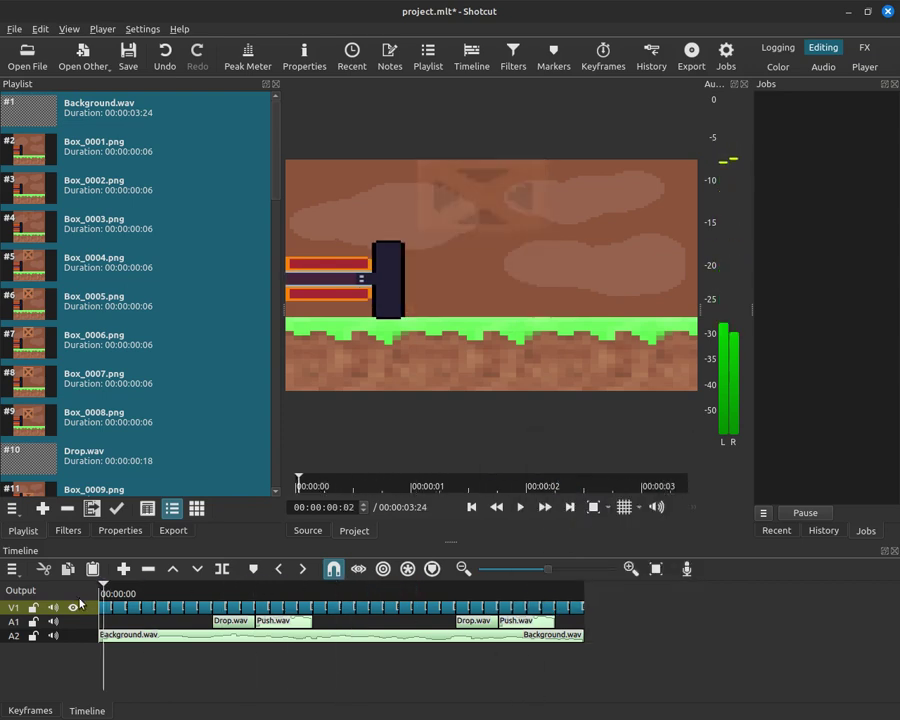
{"action": "left_click", "coordinate": [520, 507]}
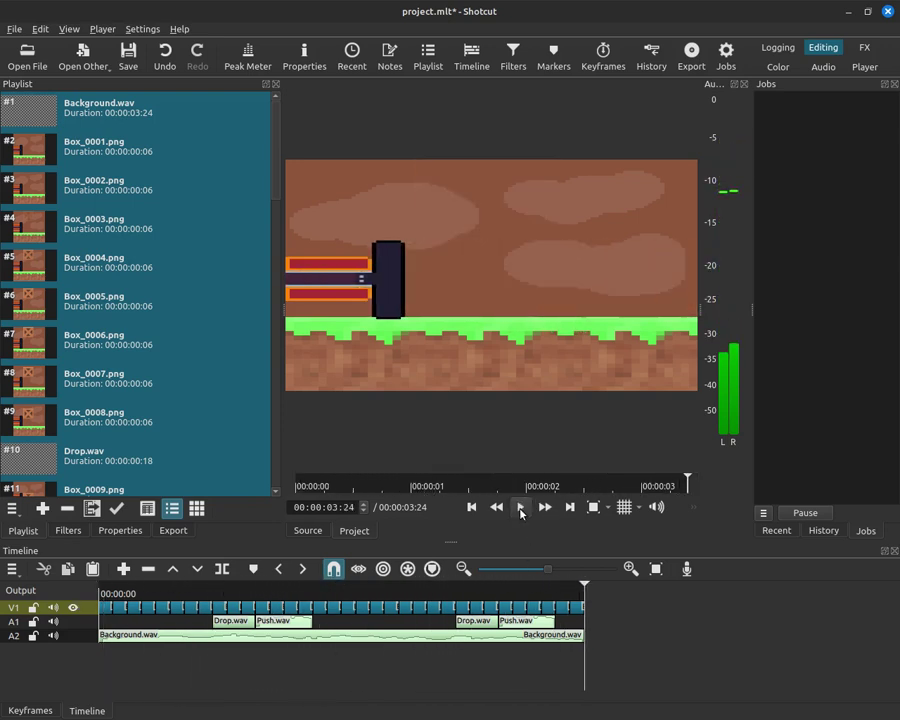
Step: Open the advanced export settings and check the 800×800 output resolution
{"action": "left_click", "coordinate": [174, 530]}
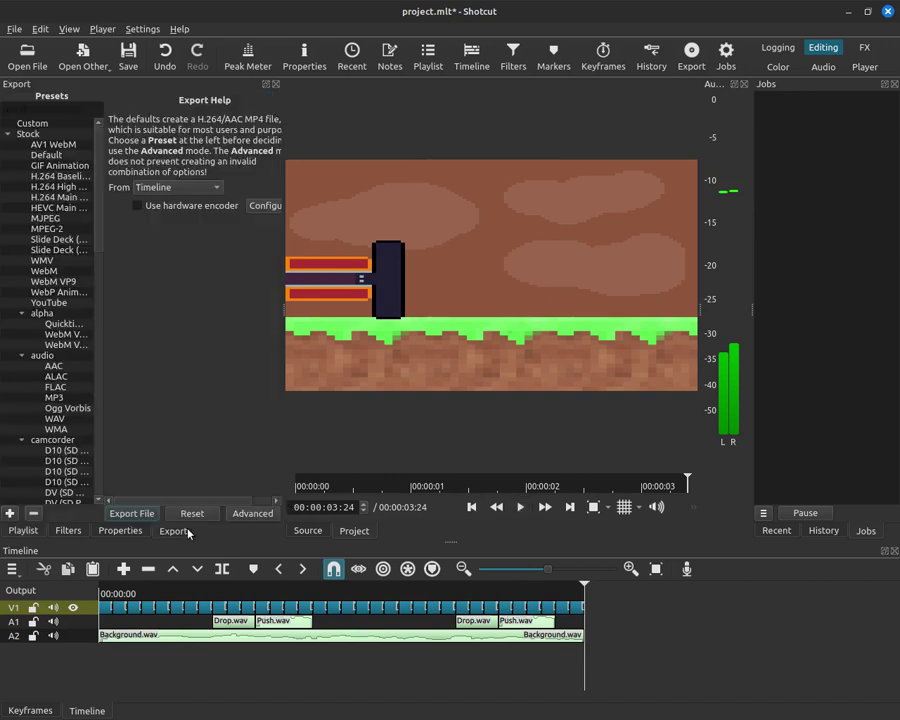
{"action": "left_click_drag", "start_coordinate": [282, 365], "coordinate": [409, 362]}
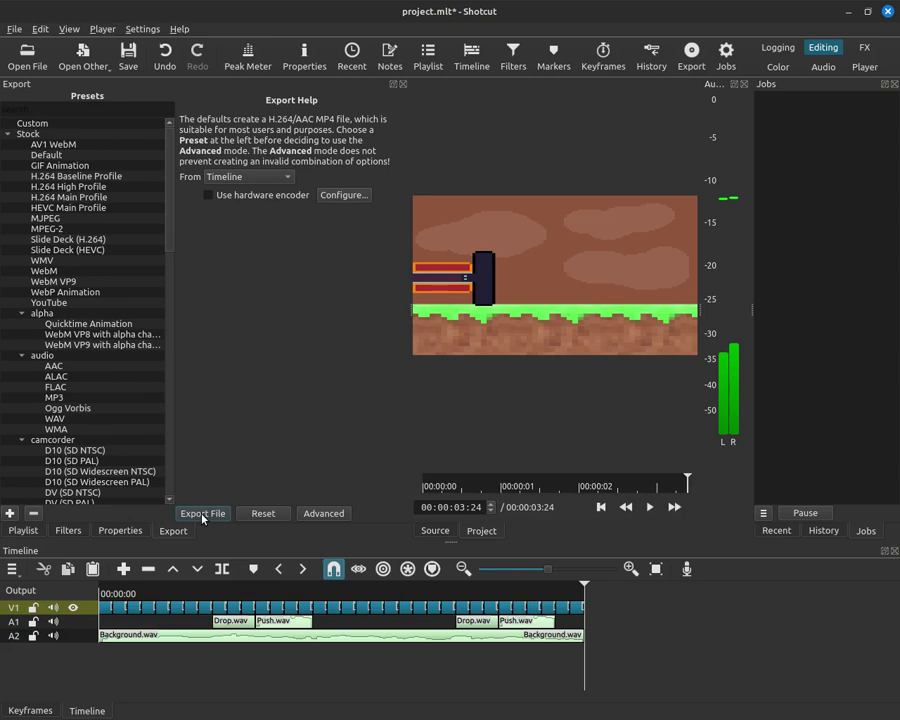
{"action": "left_click", "coordinate": [321, 513]}
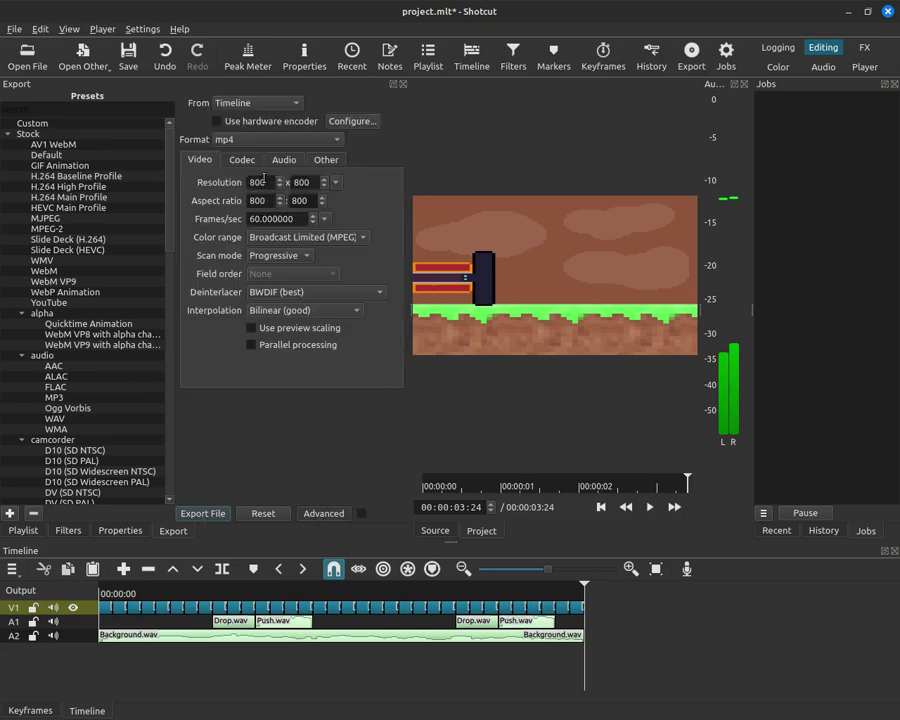
{"action": "double_click", "coordinate": [299, 182]}
Step: Export the timeline as project.mp4 into Desktop/Drawing and view it in the file manager
{"action": "left_click", "coordinate": [202, 513]}
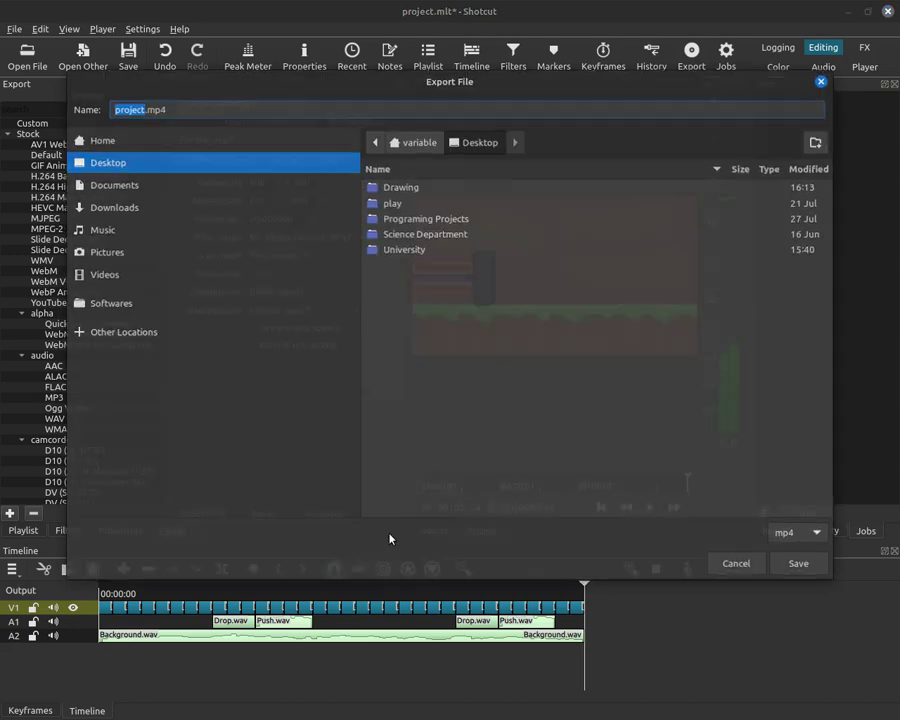
{"action": "double_click", "coordinate": [395, 188]}
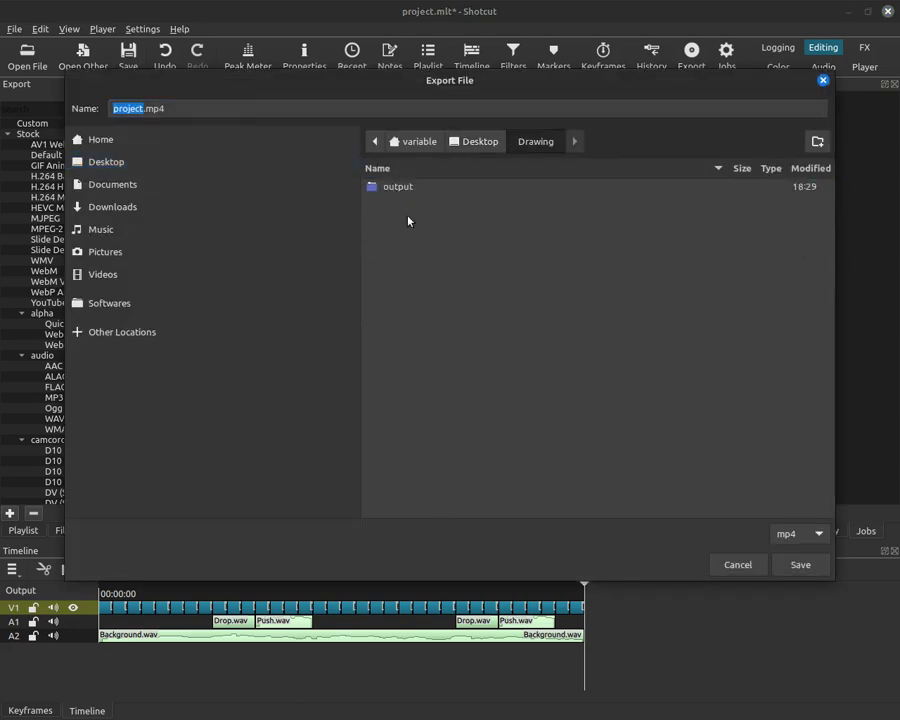
{"action": "left_click", "coordinate": [818, 572]}
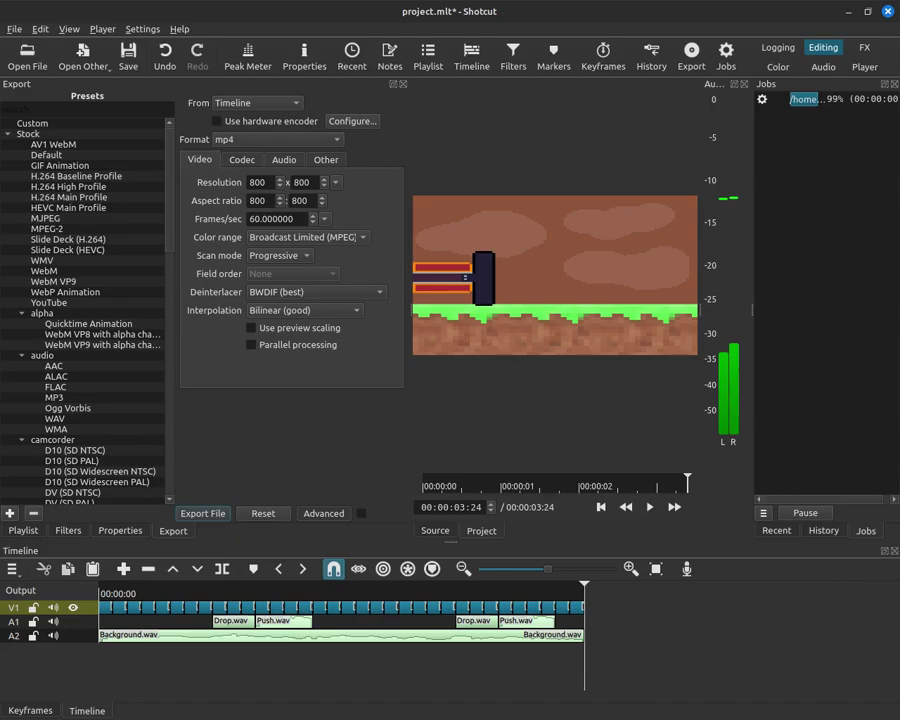
{"action": "key", "text": "alt+Tab"}
Step: Play the exported project.mp4 from the Drawing folder in a smaller VLC window
{"action": "left_click", "coordinate": [265, 58]}
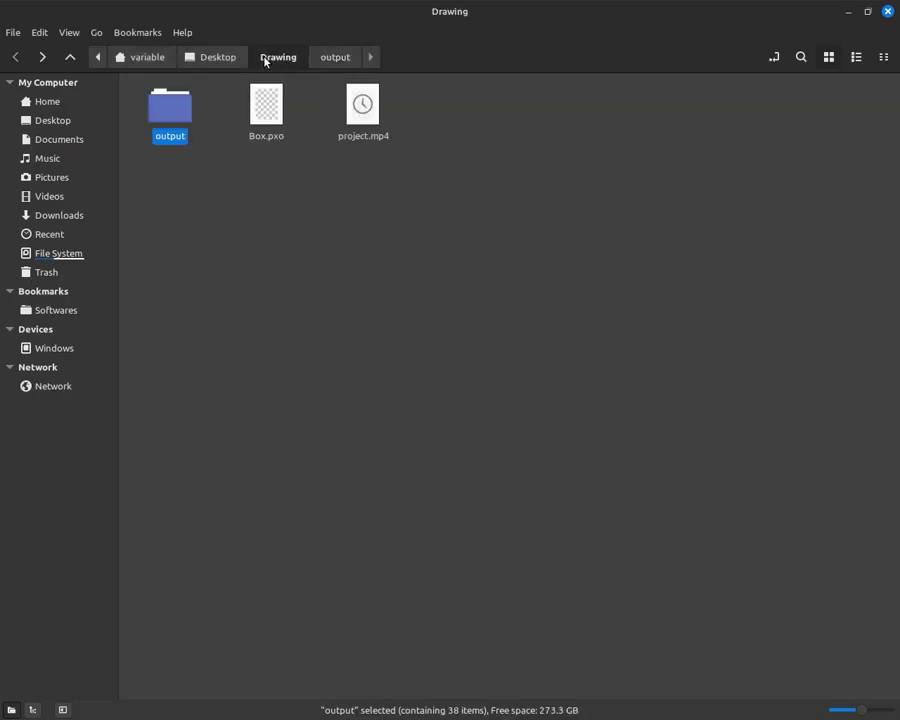
{"action": "left_click", "coordinate": [355, 110]}
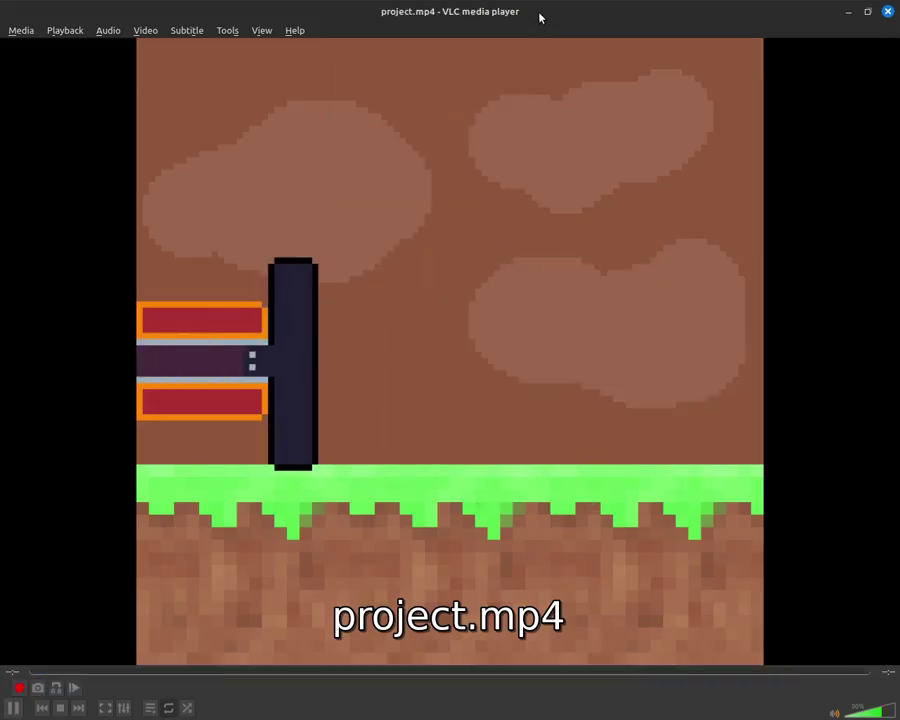
{"action": "mouse_move", "coordinate": [539, 16]}
{"action": "left_mouse_down"}
{"action": "mouse_move", "coordinate": [527, 84]}
{"action": "mouse_move", "coordinate": [452, 190]}
{"action": "left_mouse_up"}
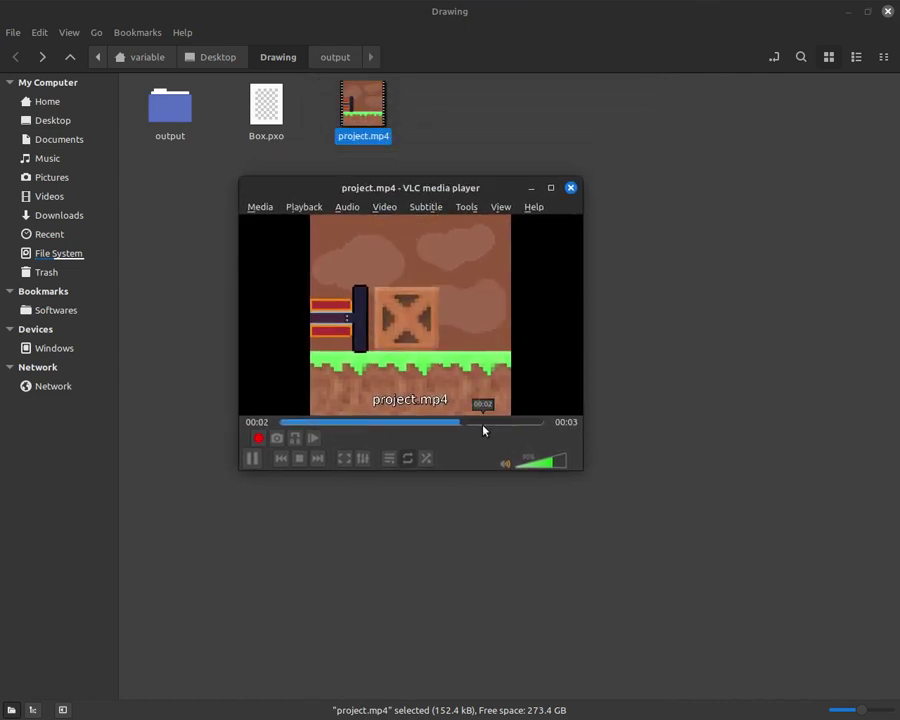